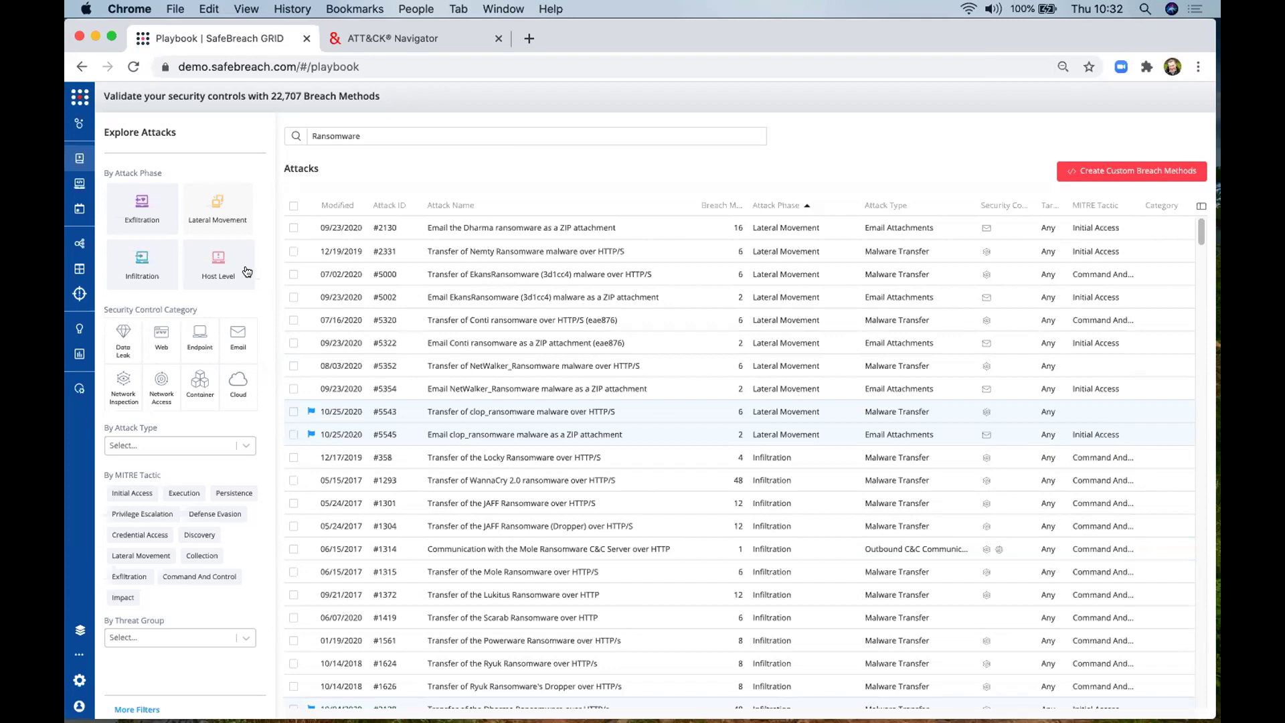
- View only the Host Level ransomware attacks in the playbook, and remove that attack phase filter again
click(218, 207)
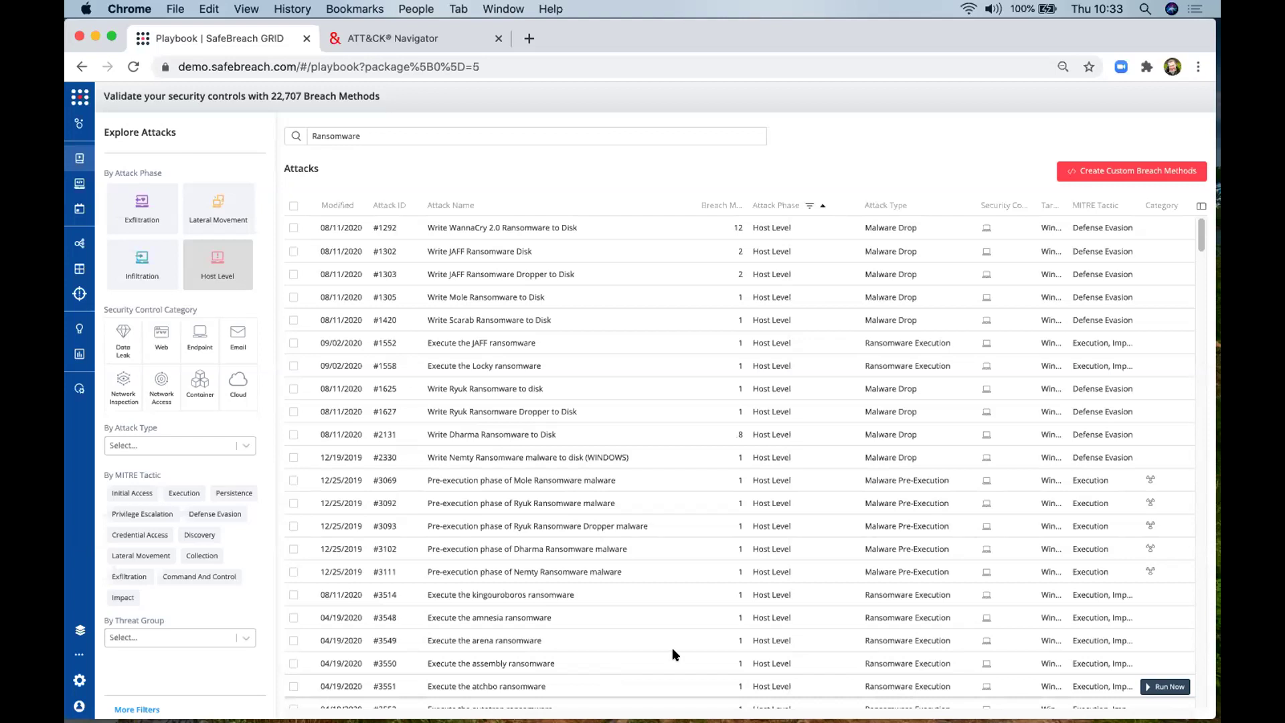
click(204, 262)
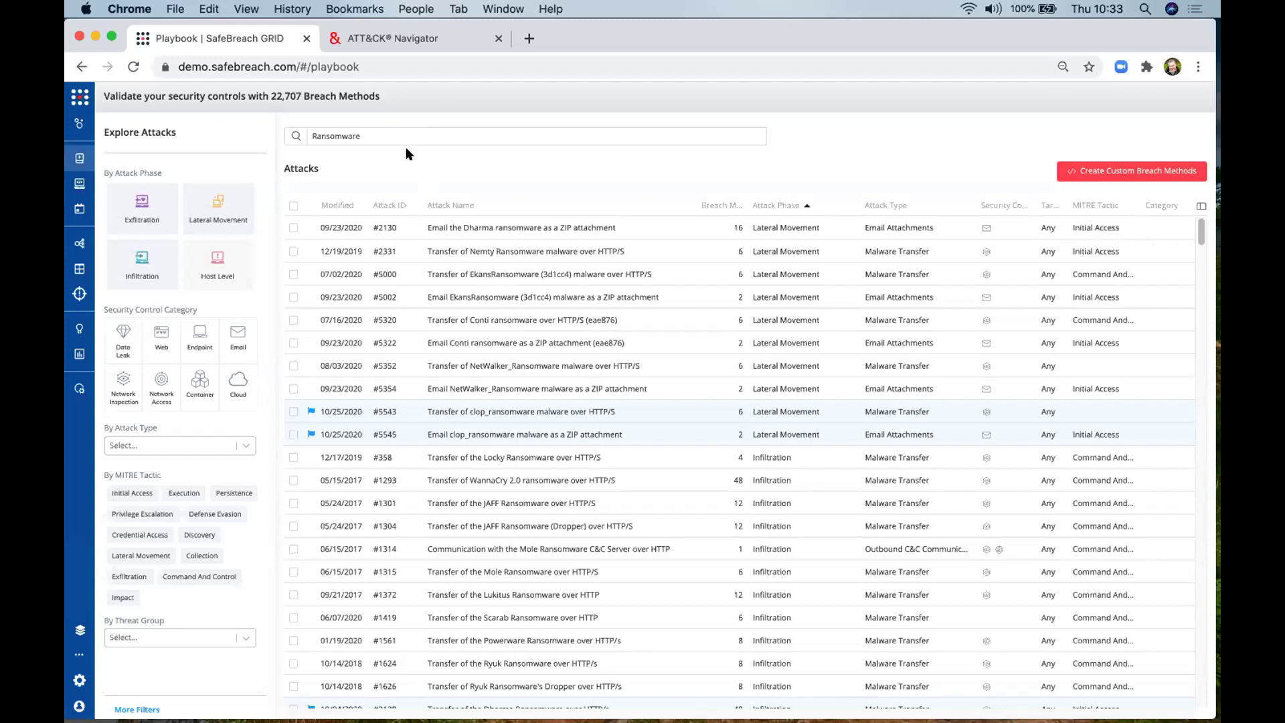
- Review the Email Simulations configuration in the Attack Setup administration settings and close the settings
click(79, 681)
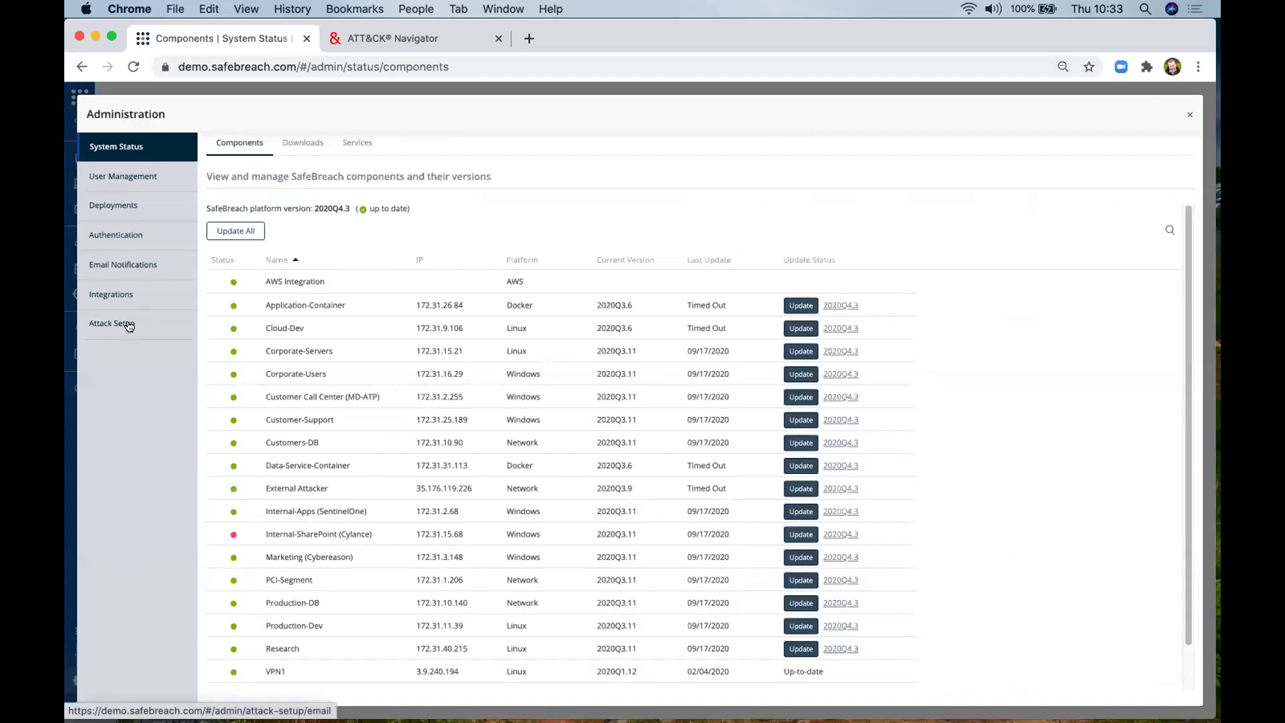
click(129, 325)
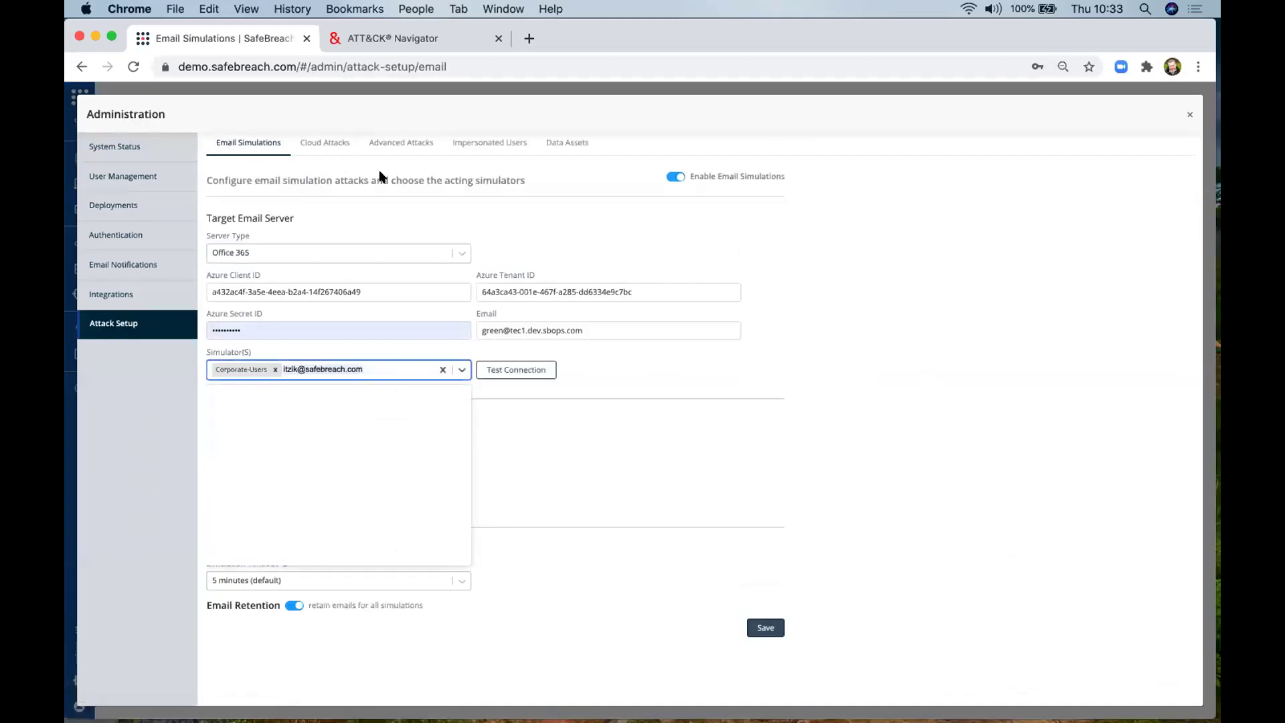
click(854, 303)
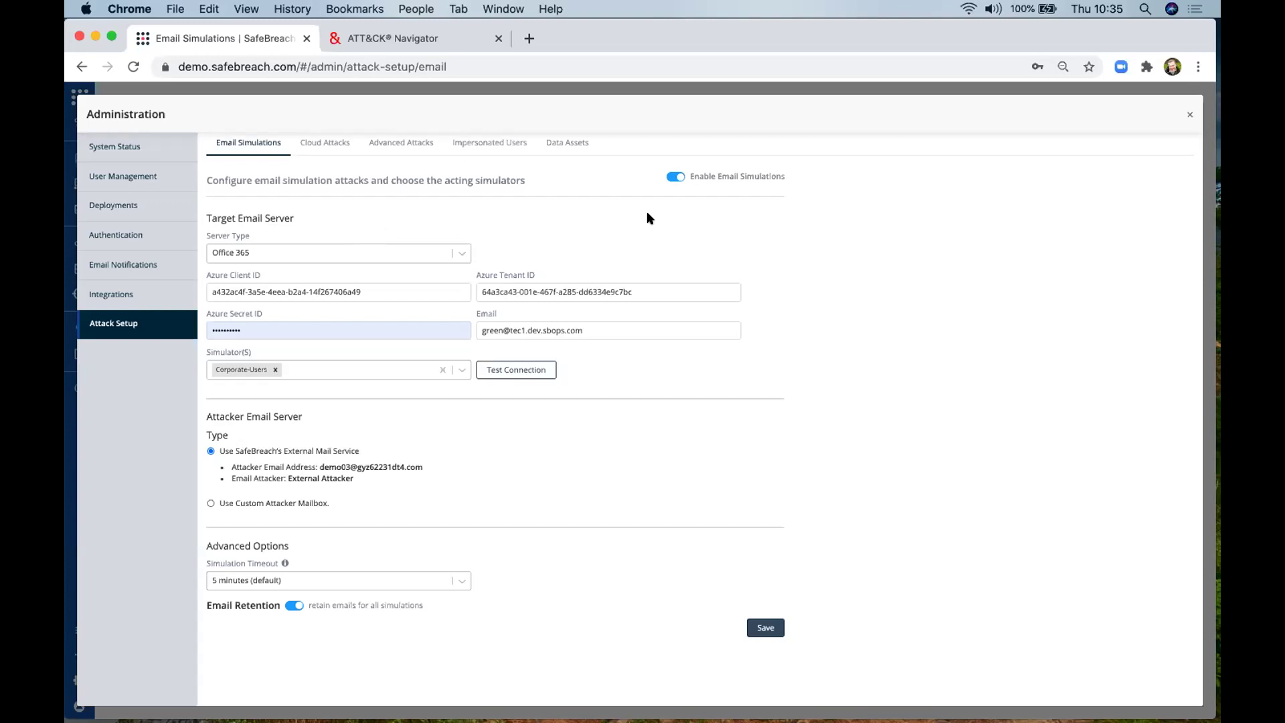
click(1191, 114)
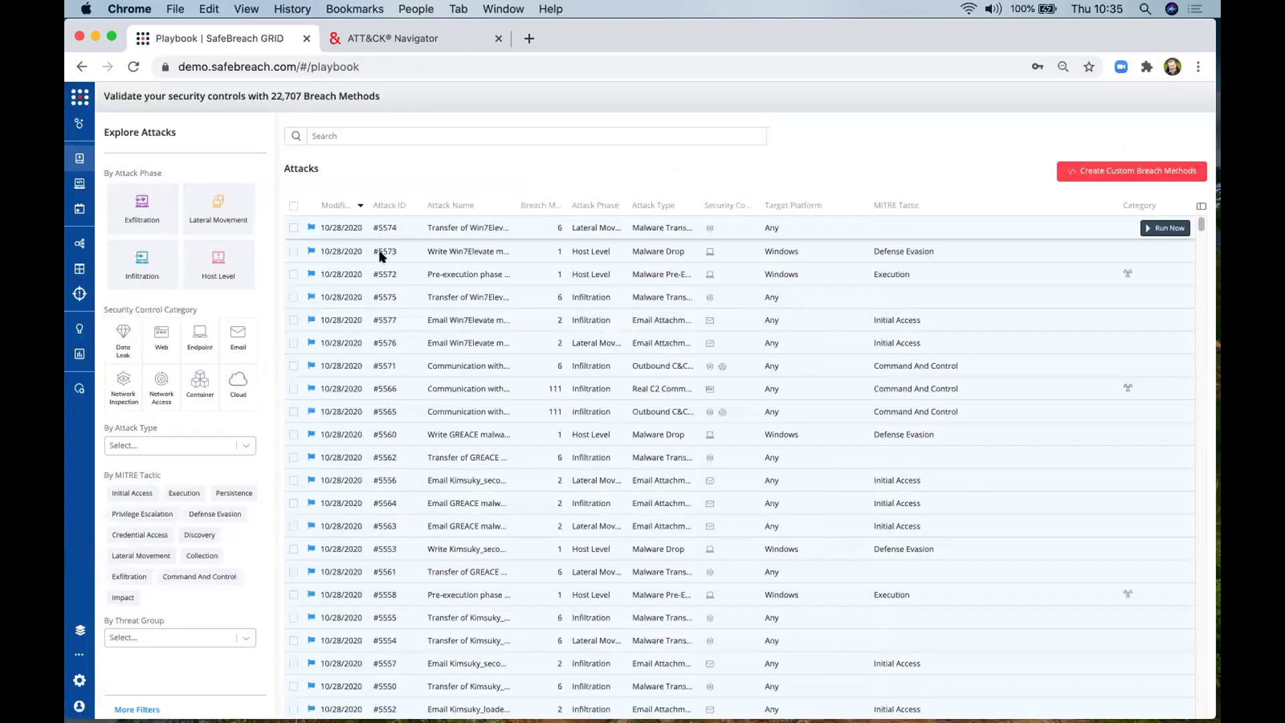
- Open the simulation results and search all simulations for "Ransomware"
click(77, 268)
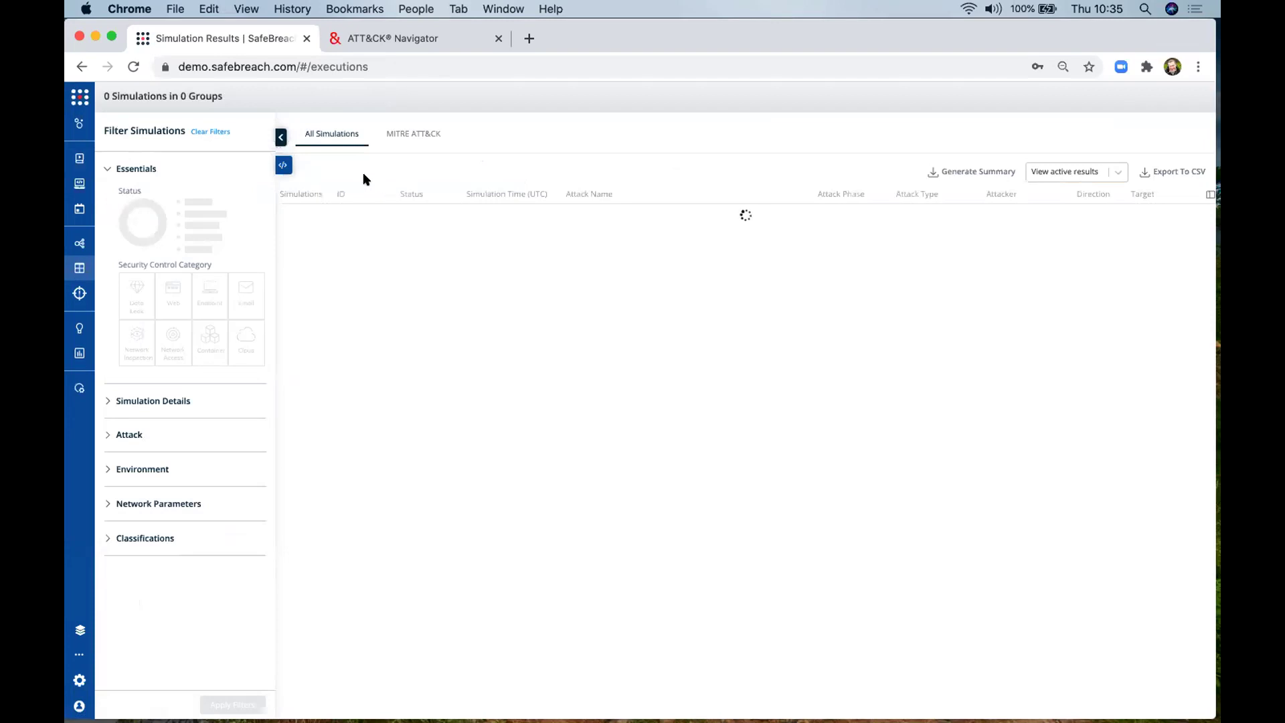
click(280, 165)
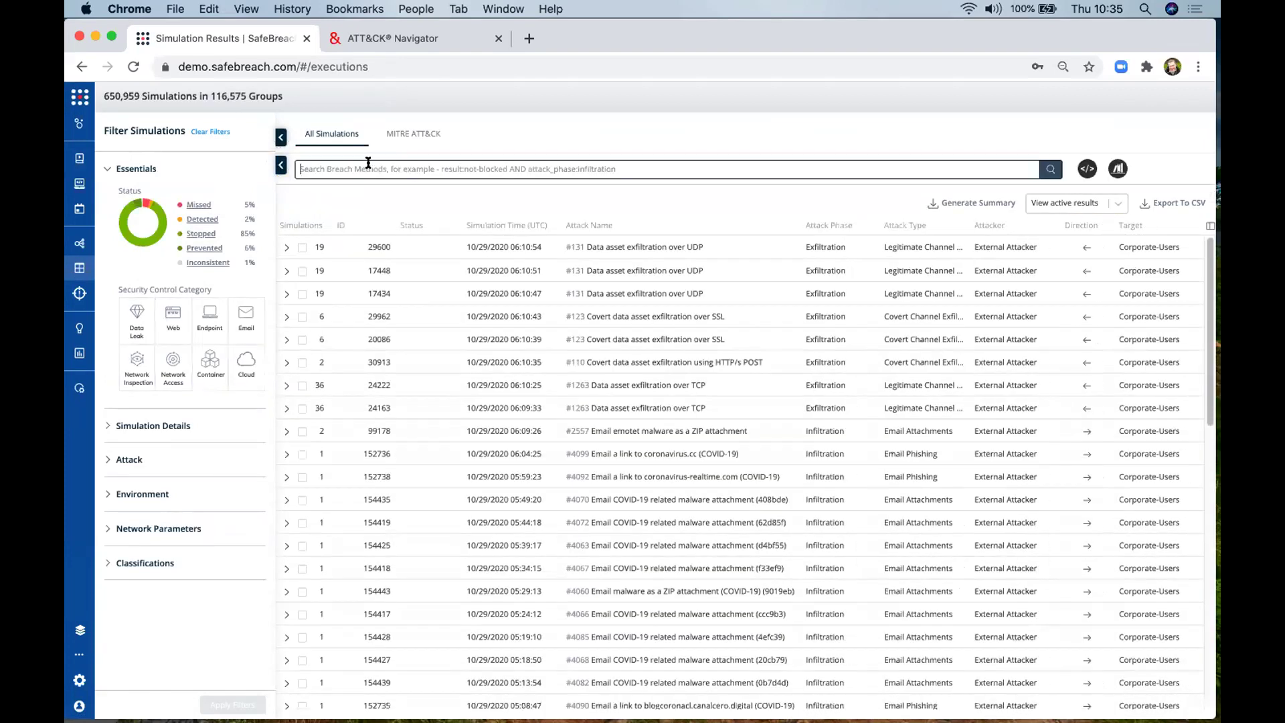
text(Ransom)
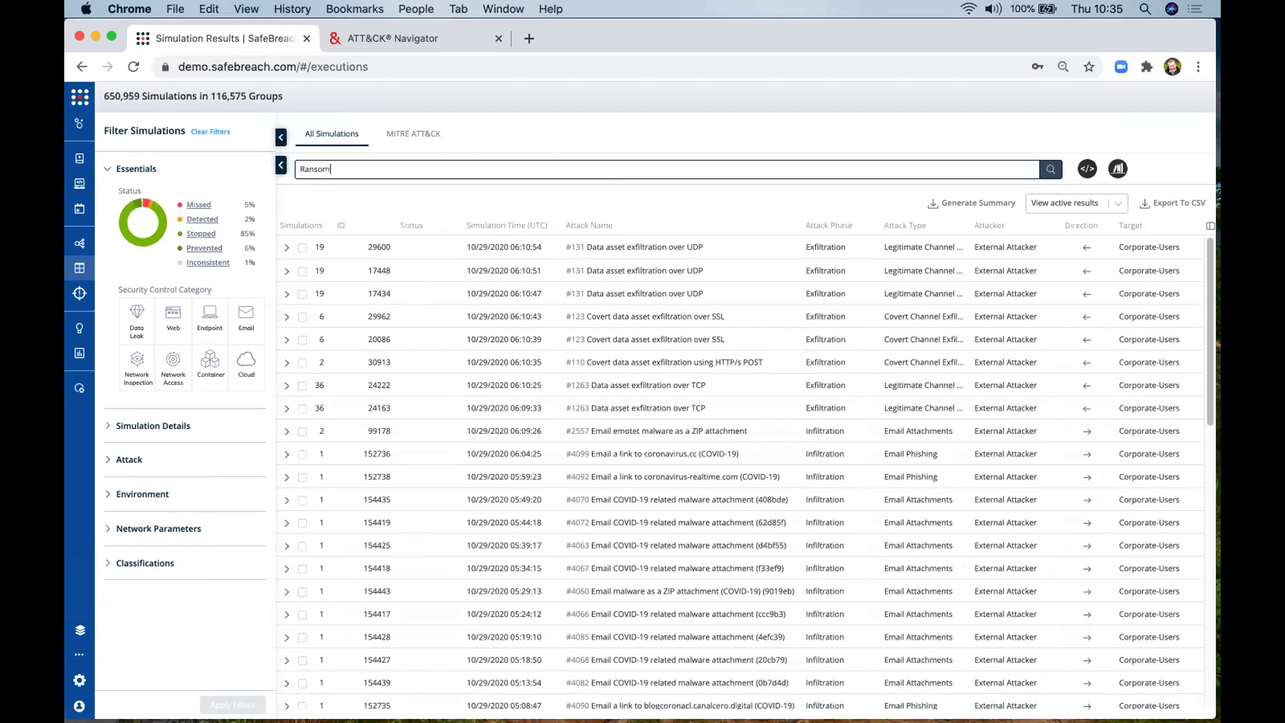
text(ware)
key(Return)
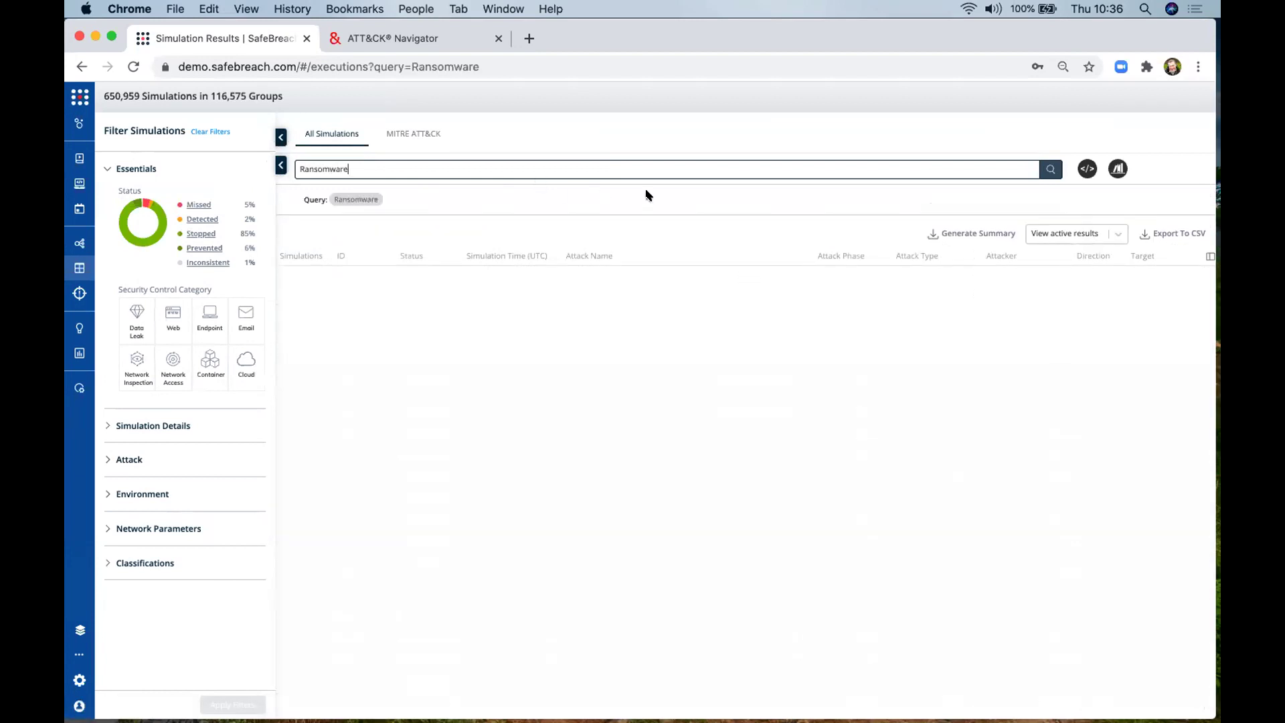
- Filter the simulation results by the Not Blocked result and the Email security control category
click(107, 427)
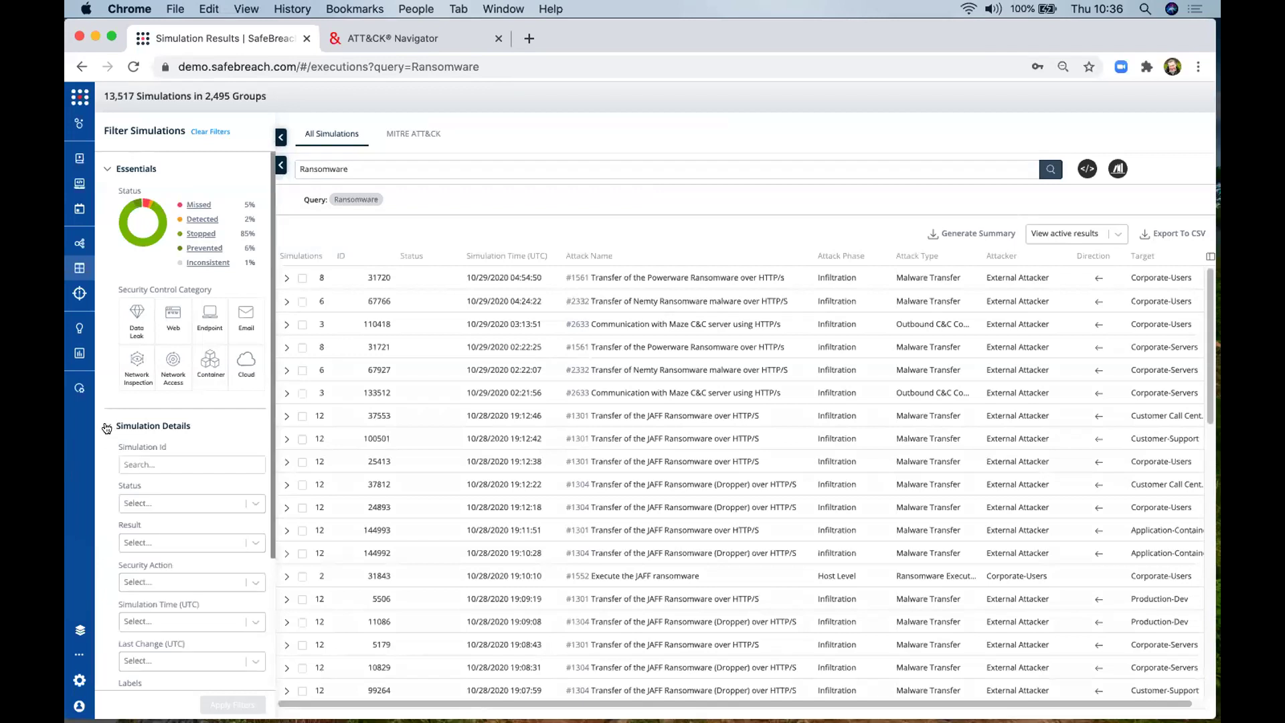
click(254, 505)
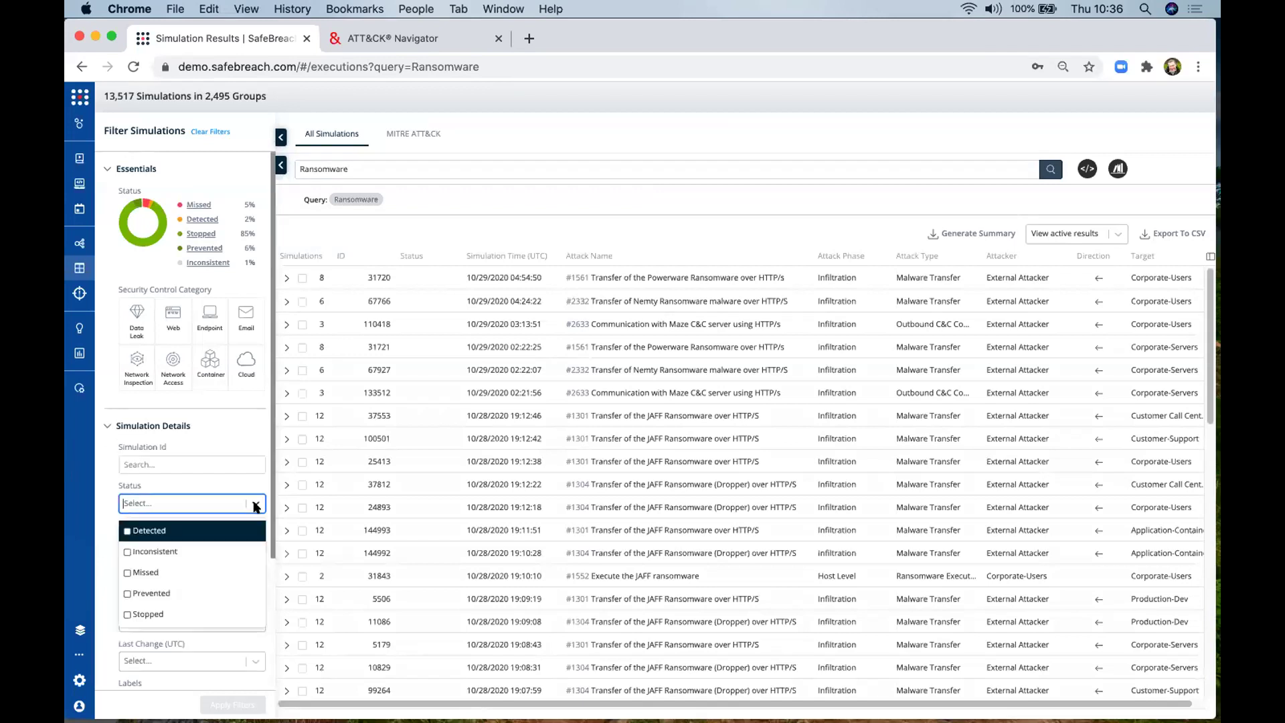
click(102, 501)
click(256, 543)
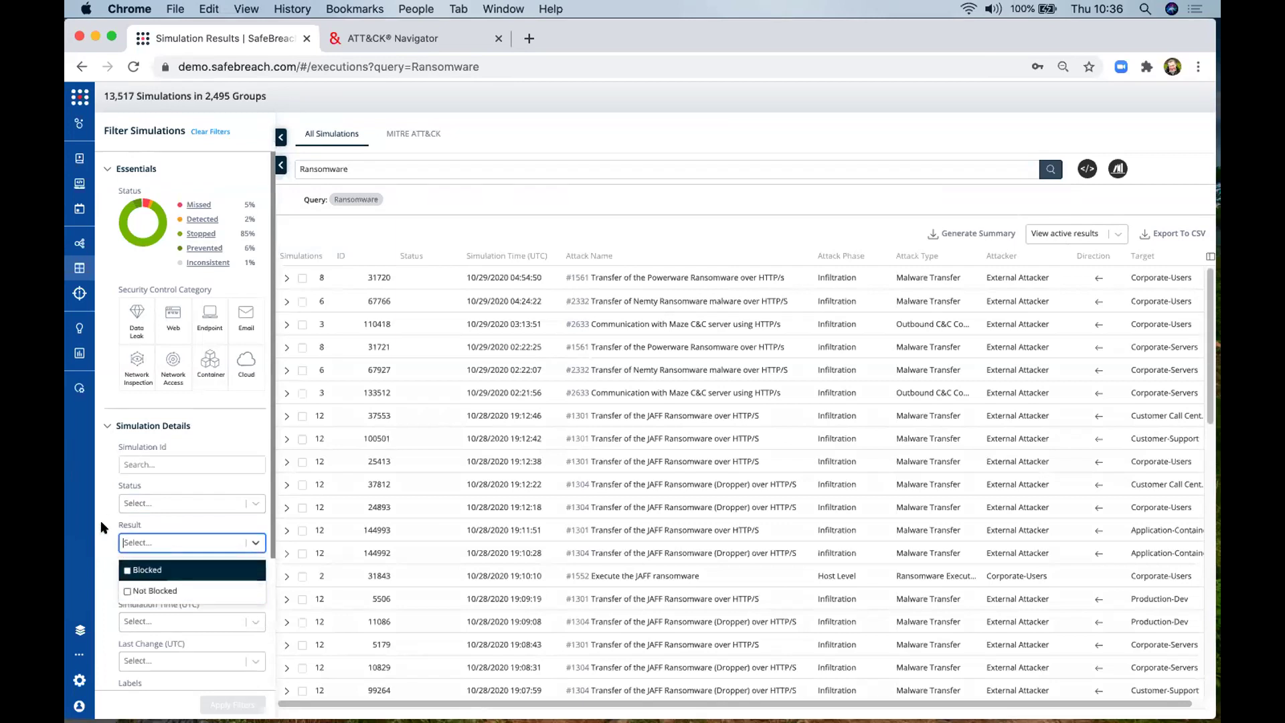
click(134, 592)
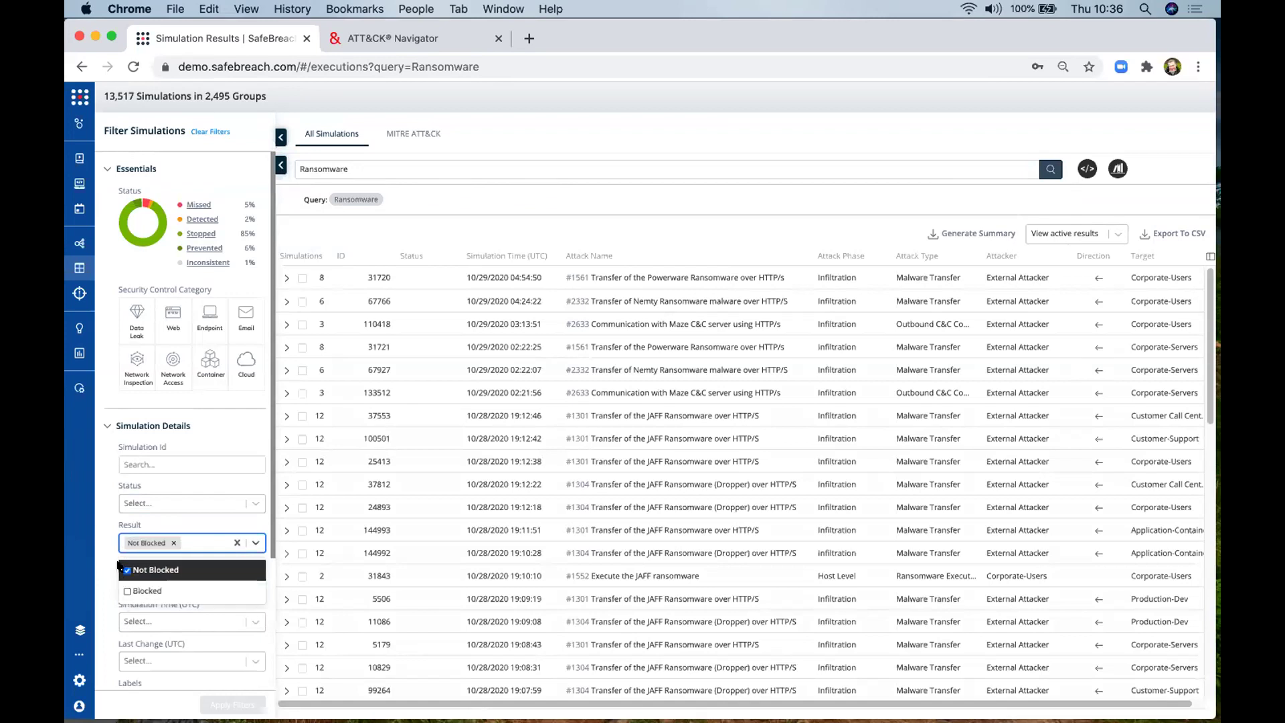
click(100, 468)
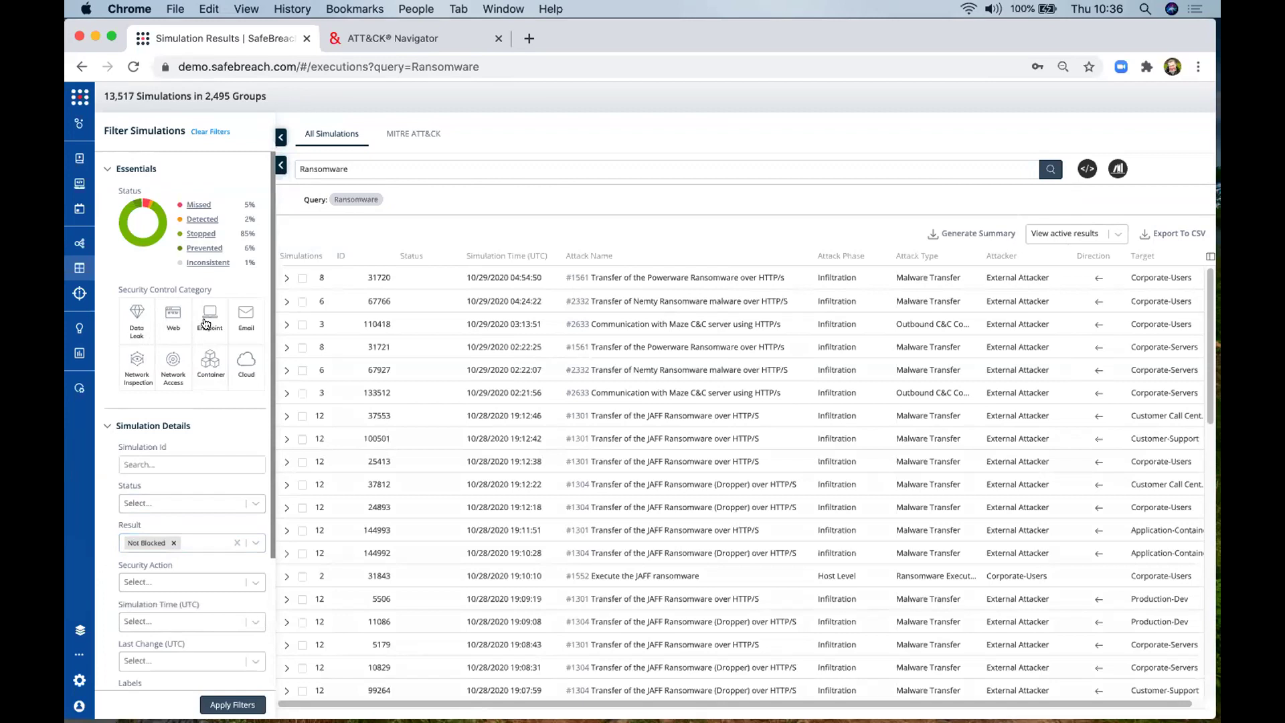
click(247, 314)
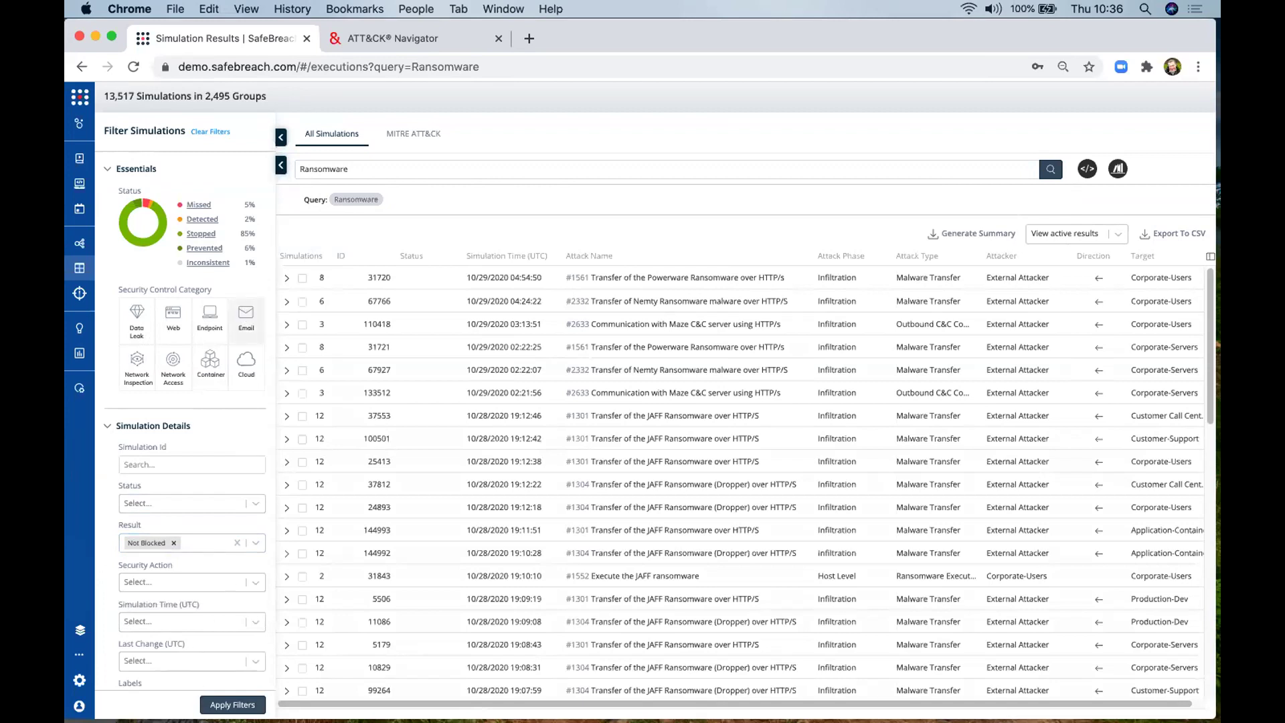
click(232, 705)
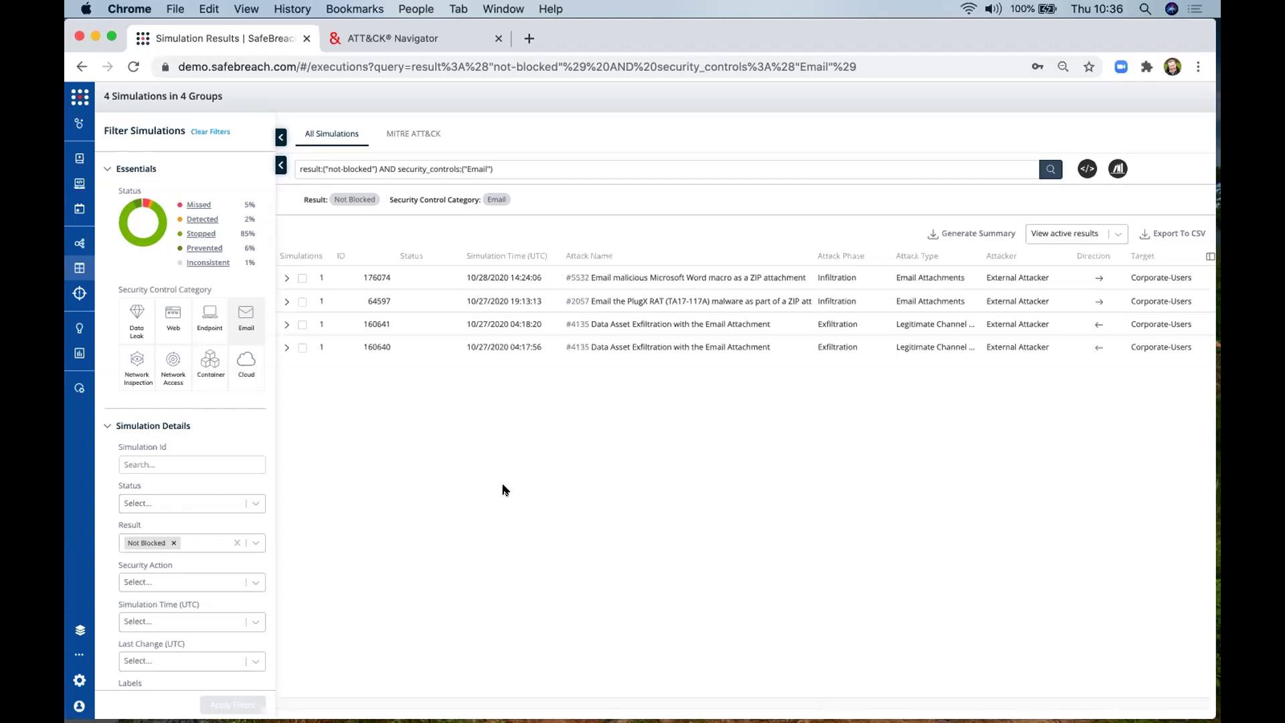
- View the filtered simulations in the MITRE ATT&CK matrix and examine the Phishing technique's details
click(398, 139)
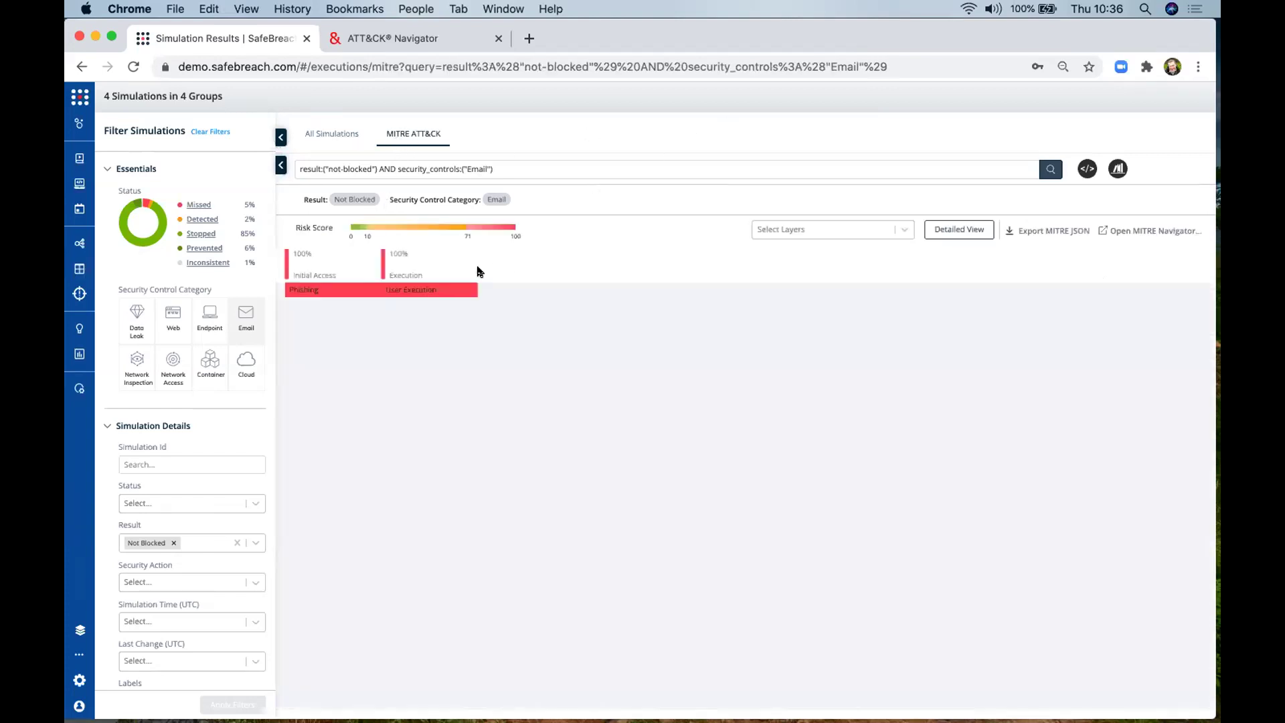
click(332, 292)
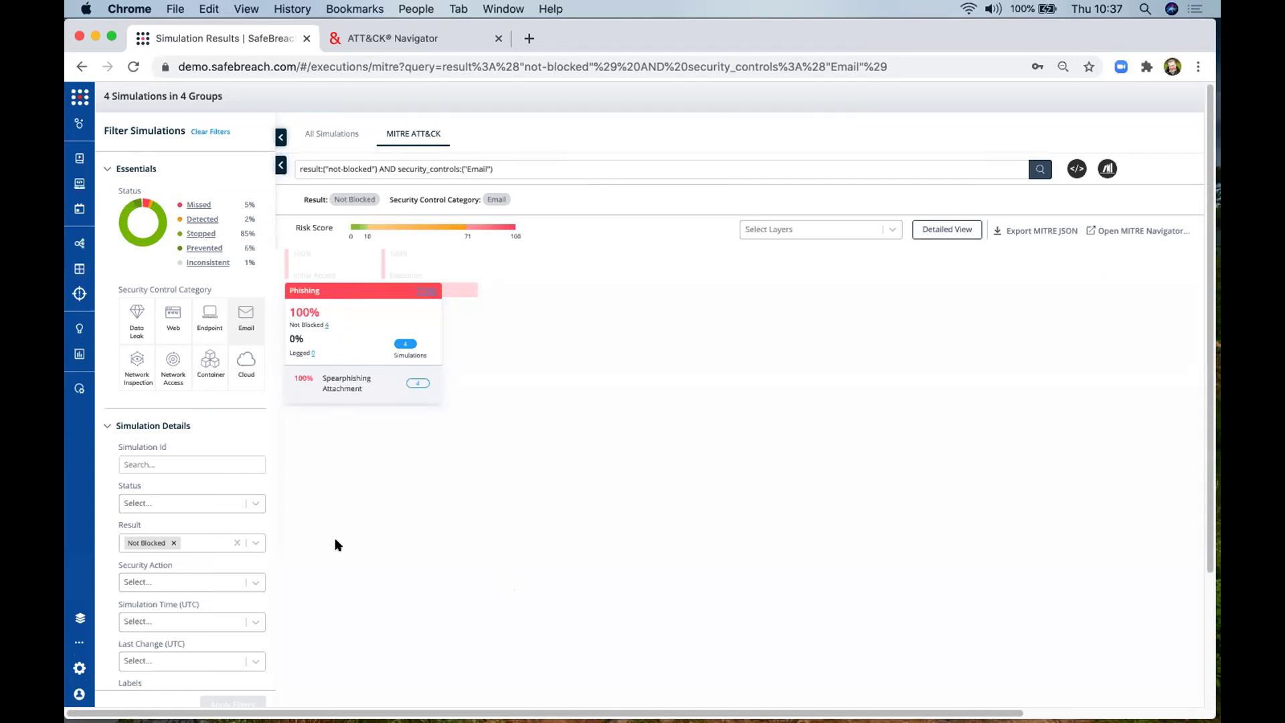
click(377, 529)
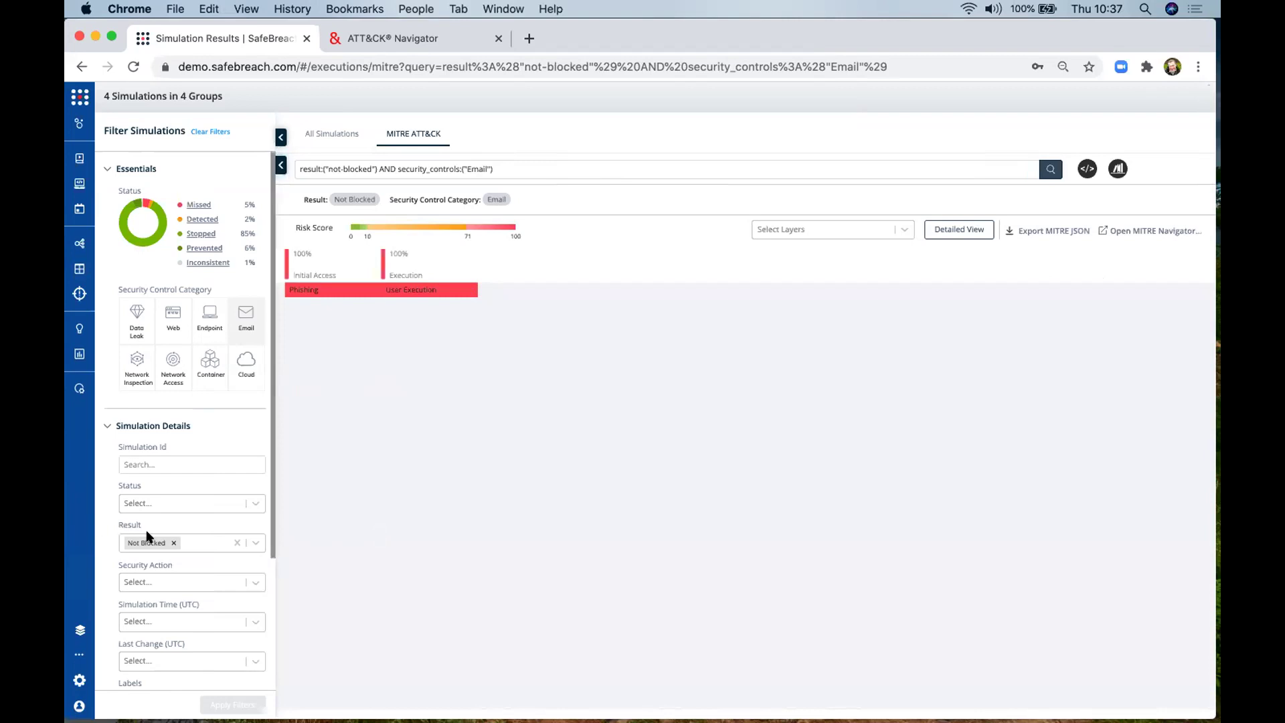
- Replace the Not Blocked result filter with the Detected status in the all-simulations list, keeping the Email category
click(174, 541)
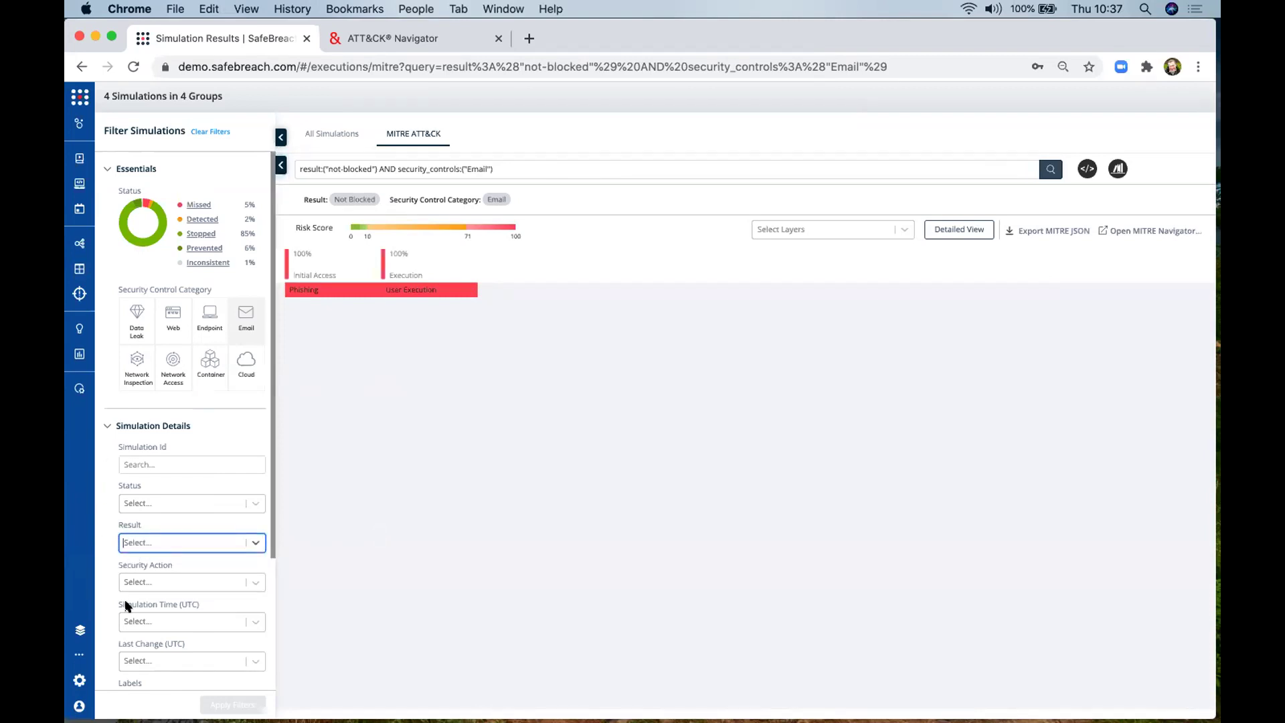
click(103, 540)
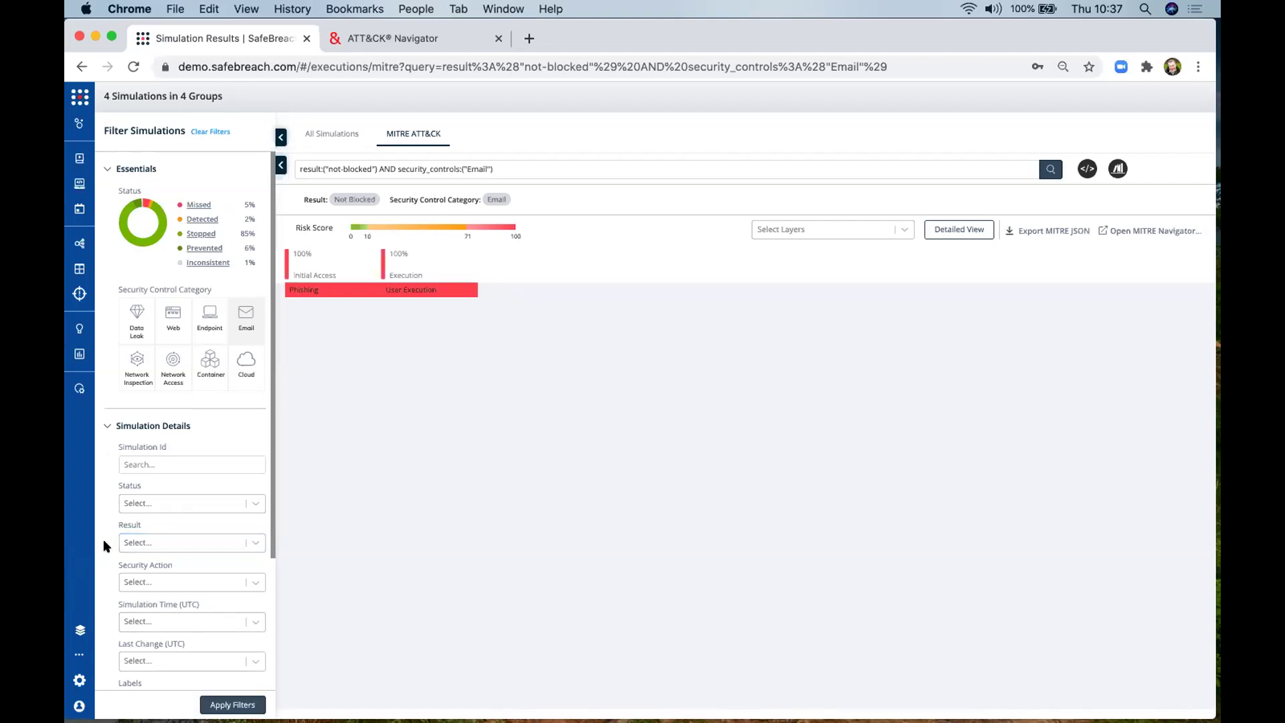
click(332, 133)
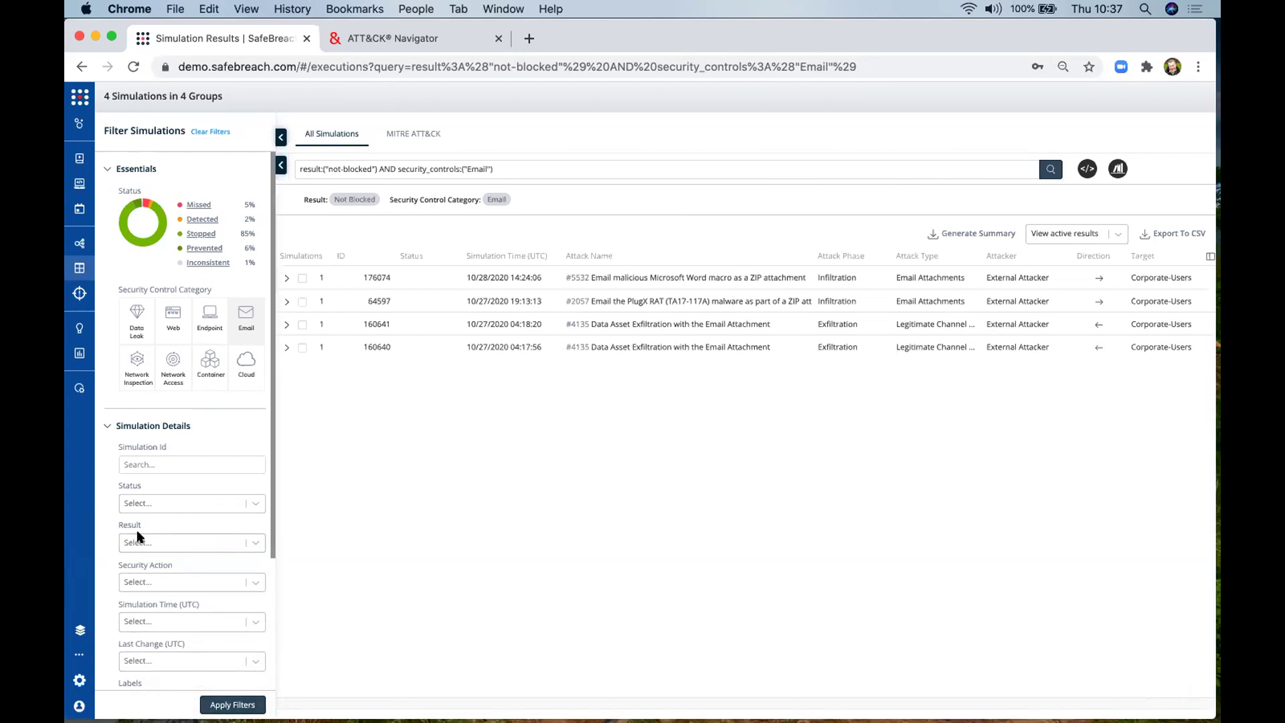
click(243, 506)
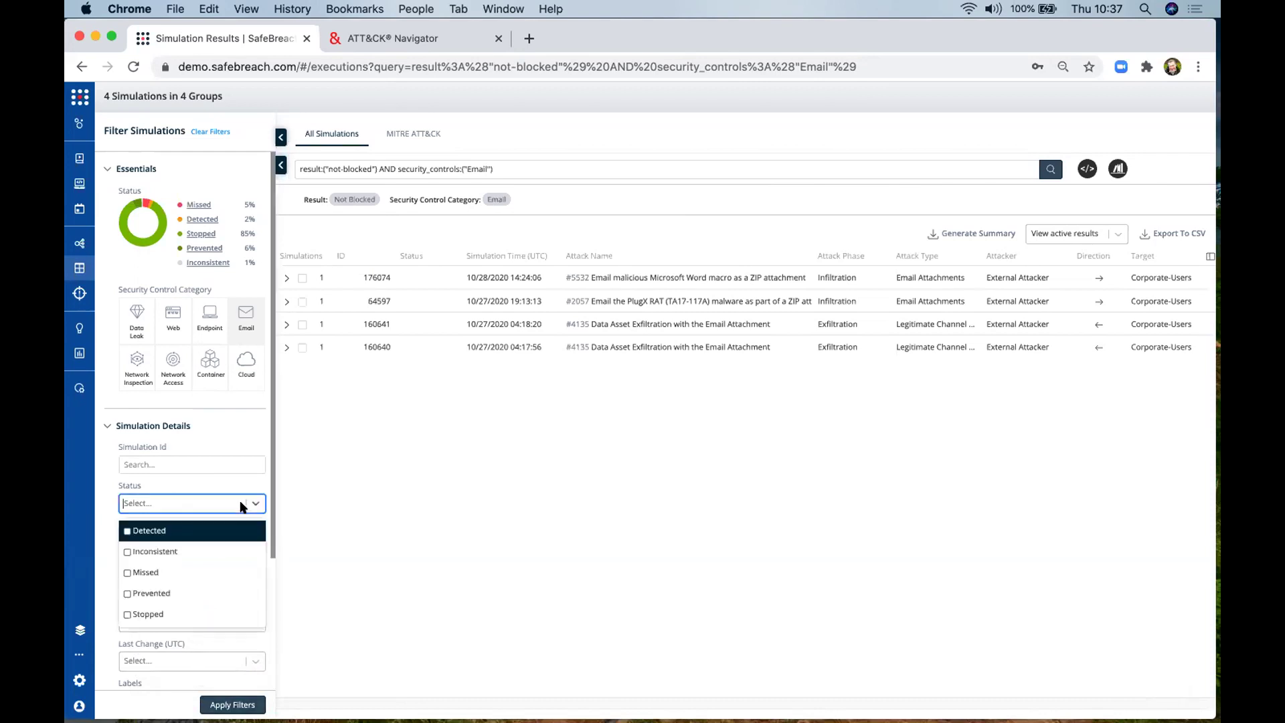
click(174, 530)
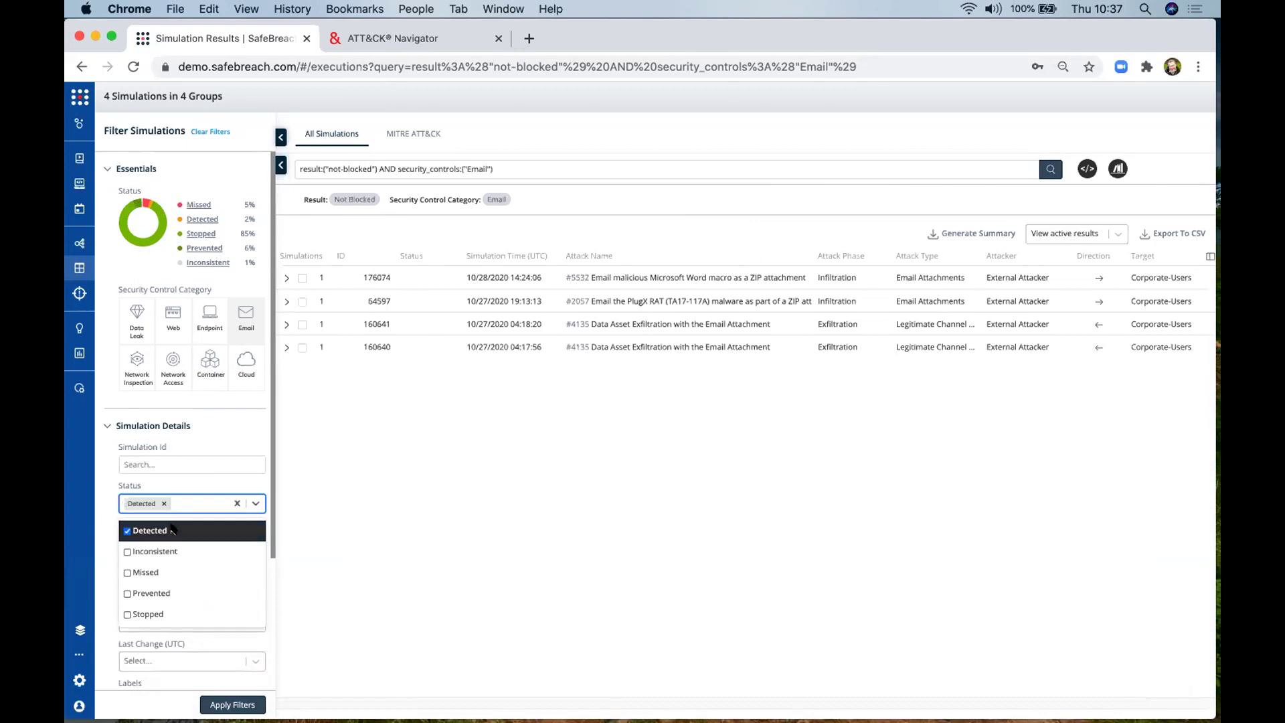
click(98, 532)
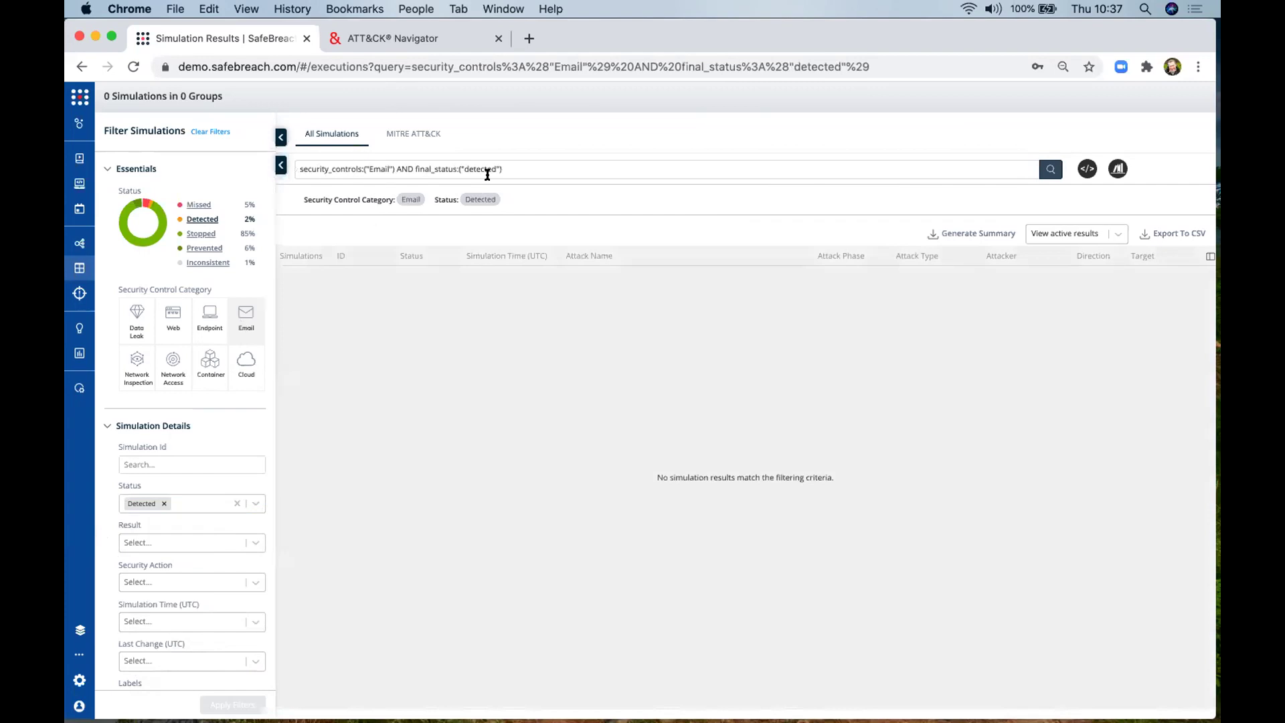
- Clear the search query and all filters from the simulation results
click(397, 164)
key(super+a)
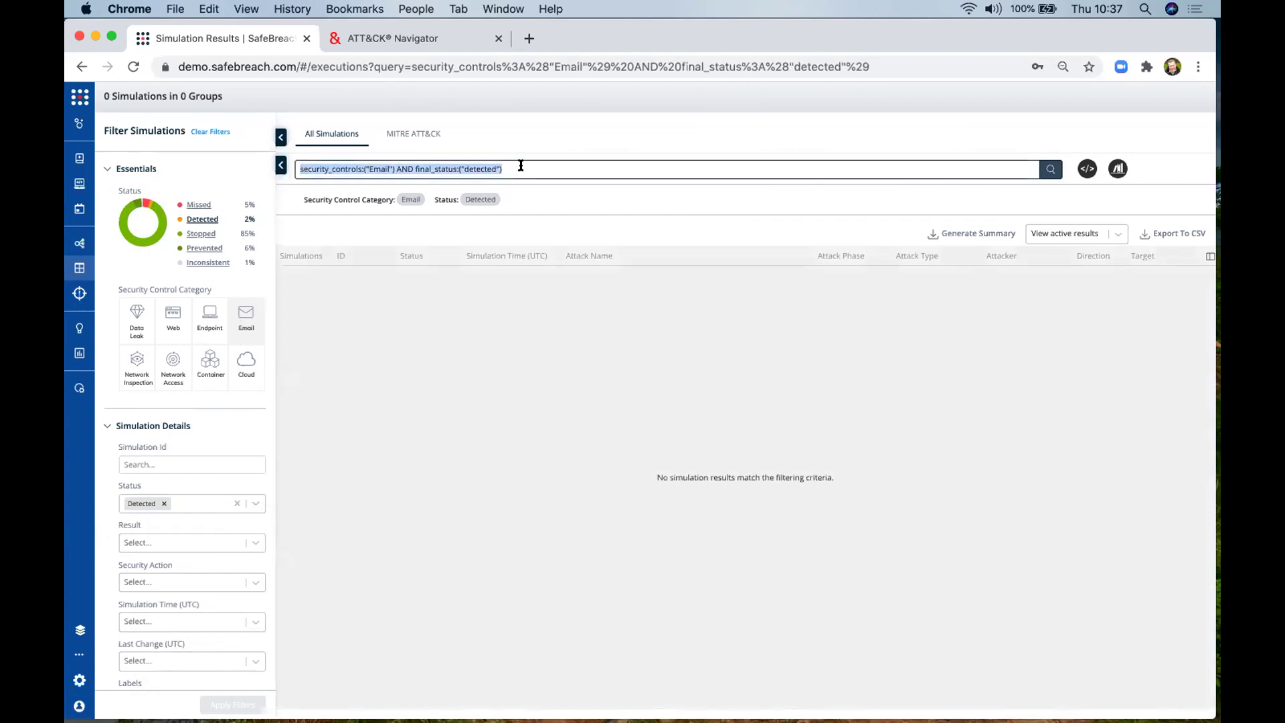
key(BackSpace)
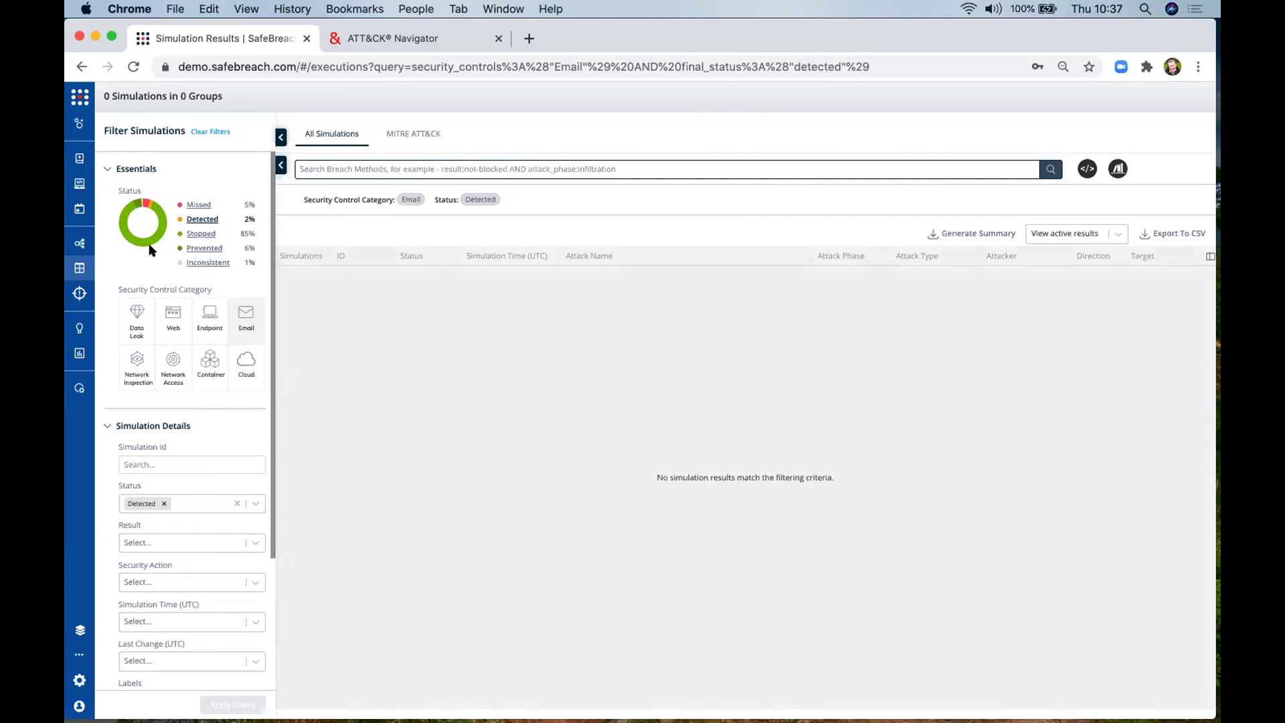
click(198, 131)
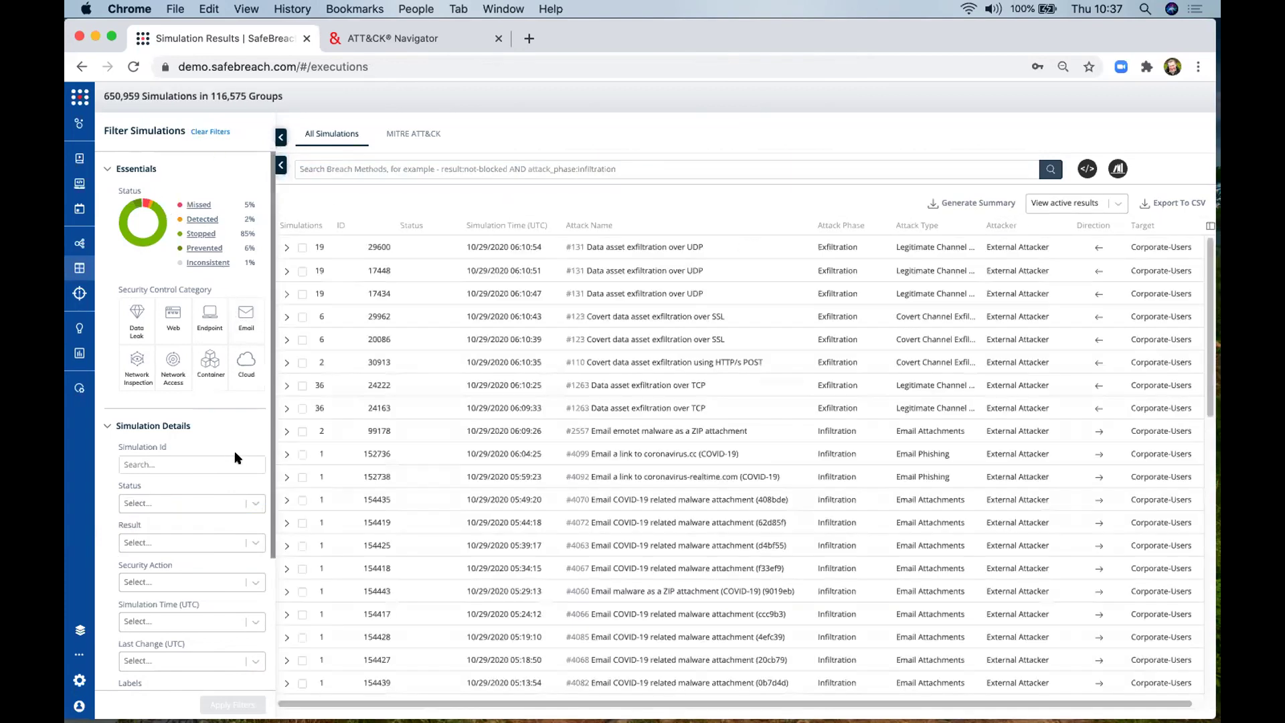
- Search the simulations for "Ransomware" and apply filters for the Detected status and the Email security control category
click(319, 162)
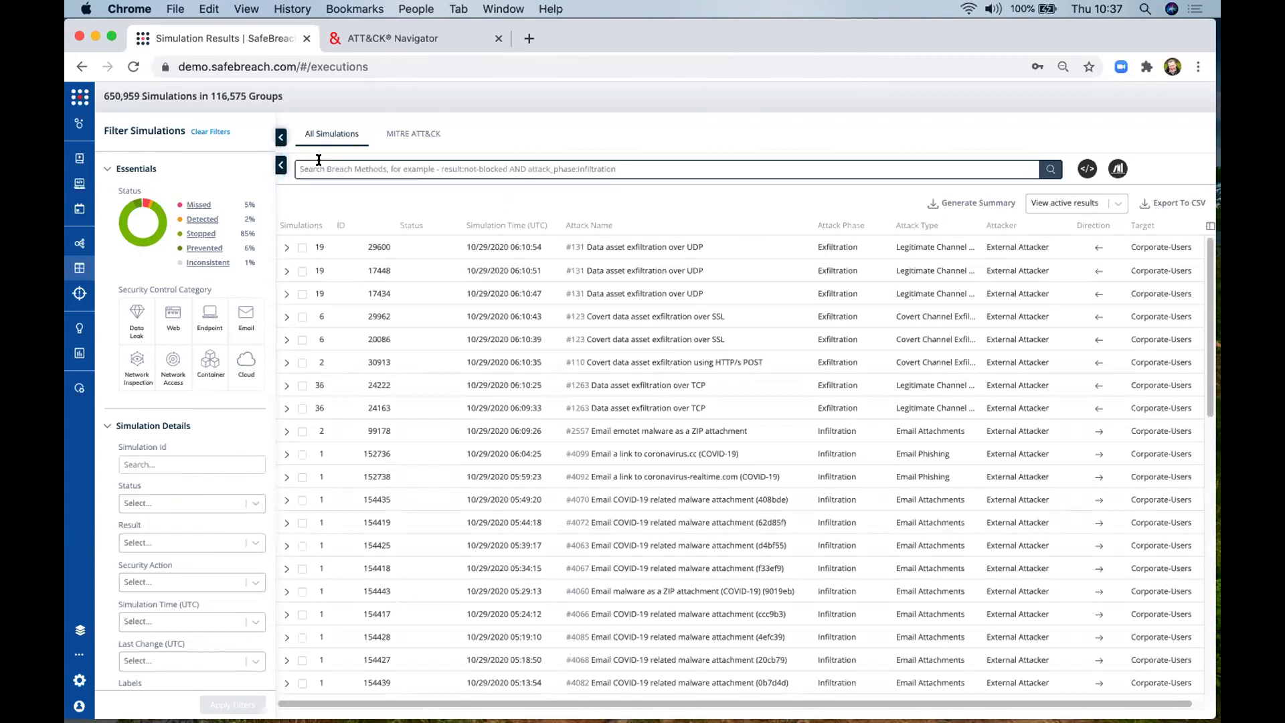
click(249, 502)
click(201, 532)
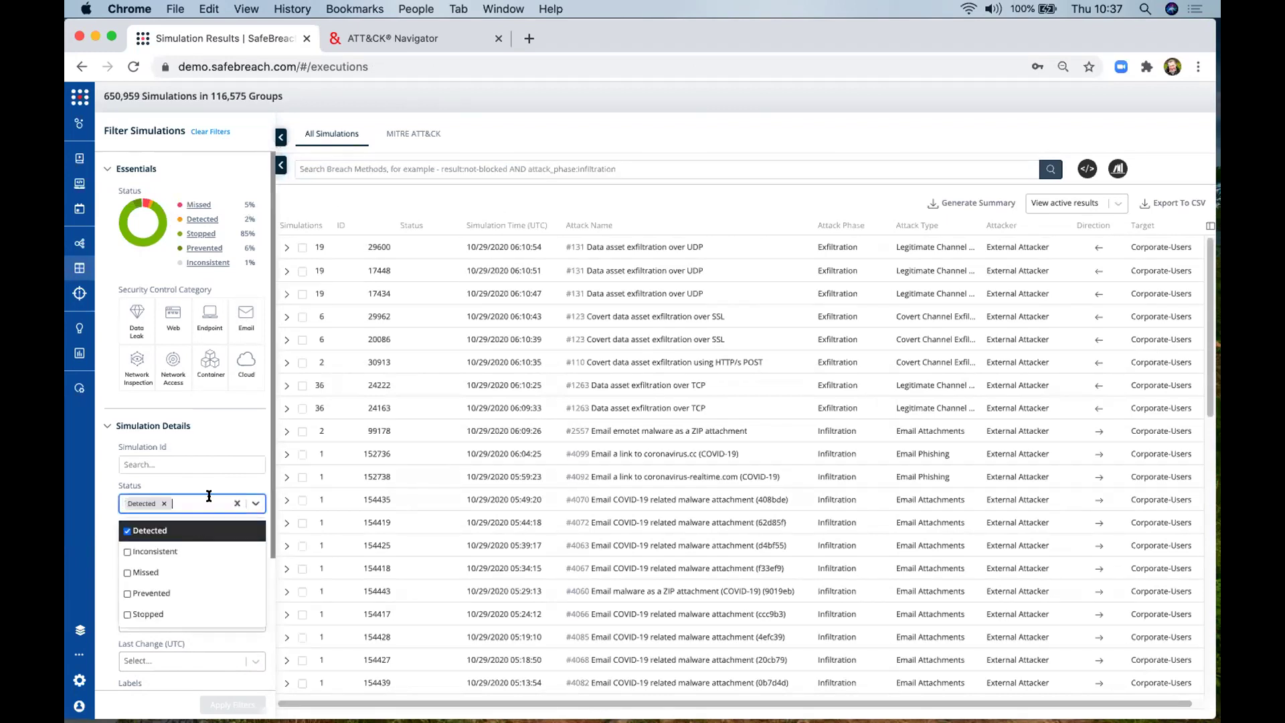
click(394, 164)
text(Ransow)
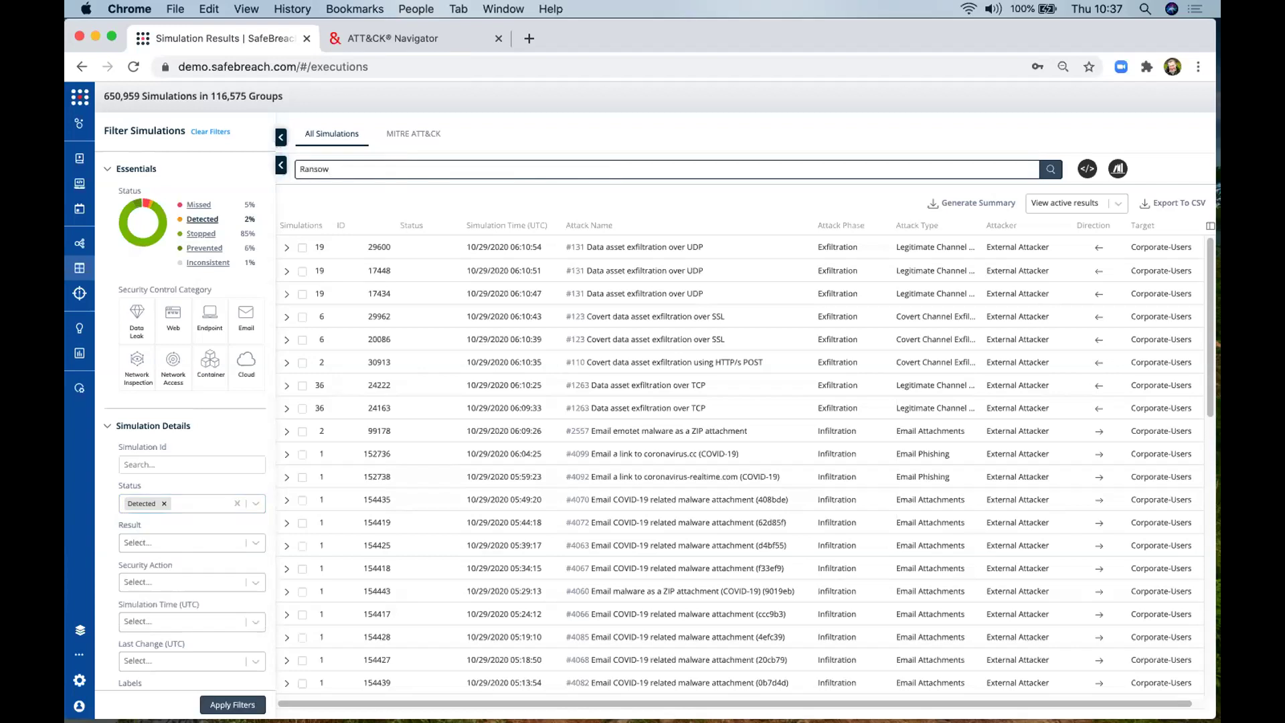
key(BackSpace)
text(mware)
key(Return)
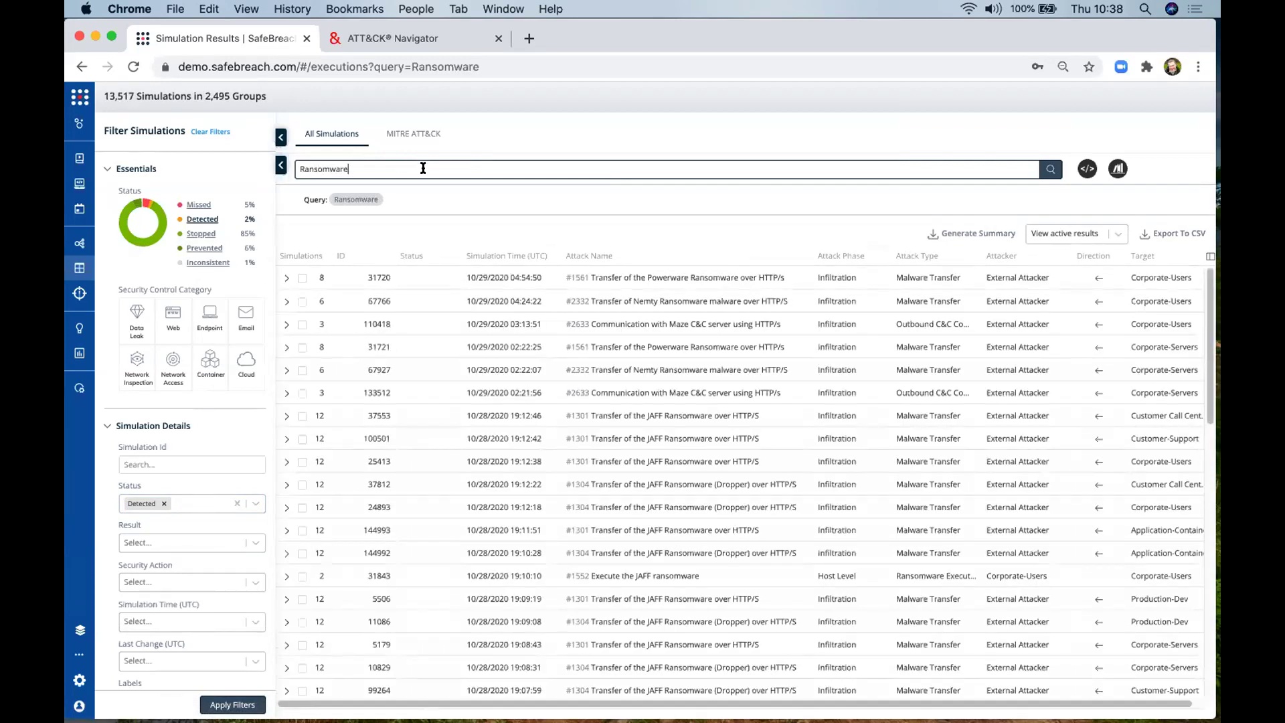
click(241, 320)
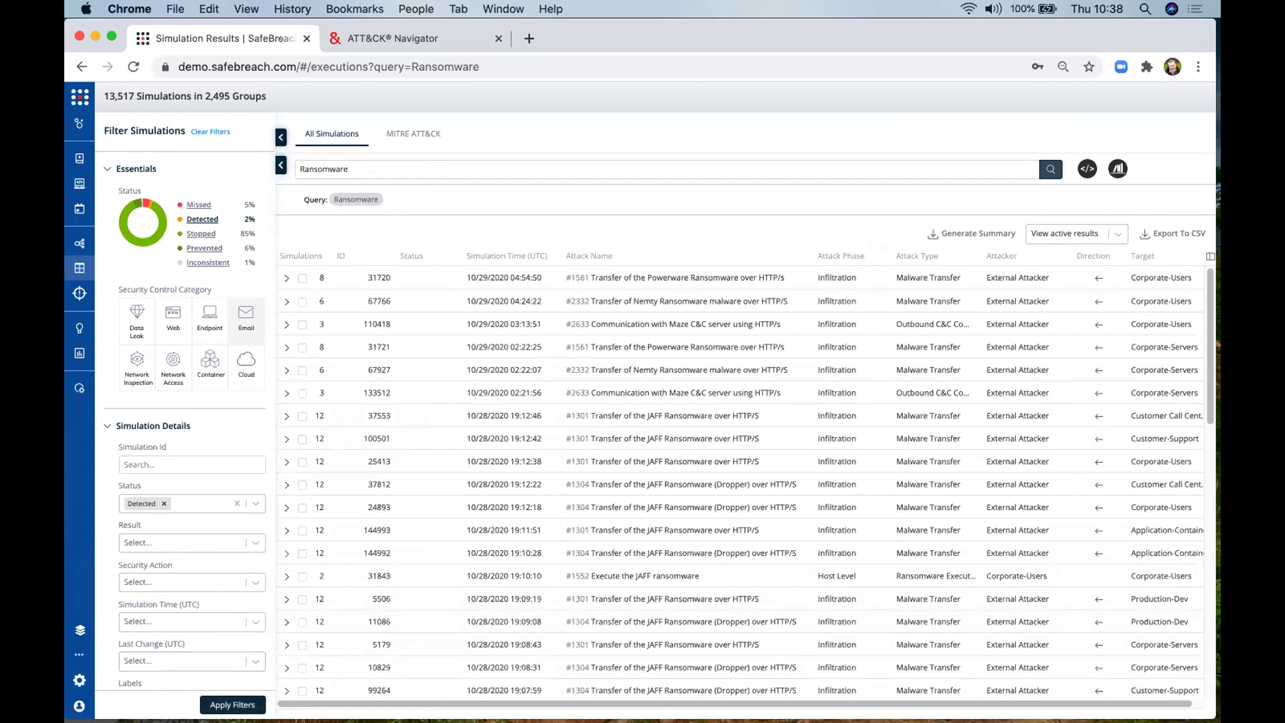
click(232, 704)
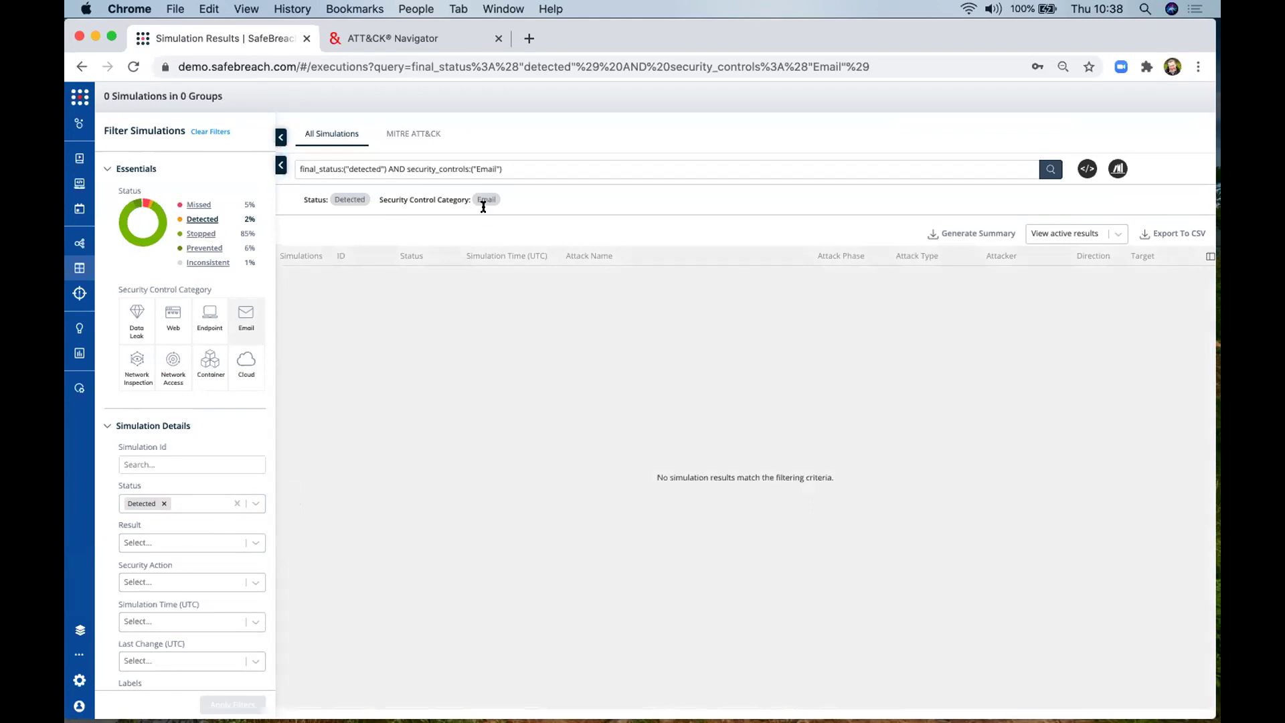
- Clear the existing query with its Detected and Email filters and search all simulations for "Ransomware"
drag(521, 169, 297, 167)
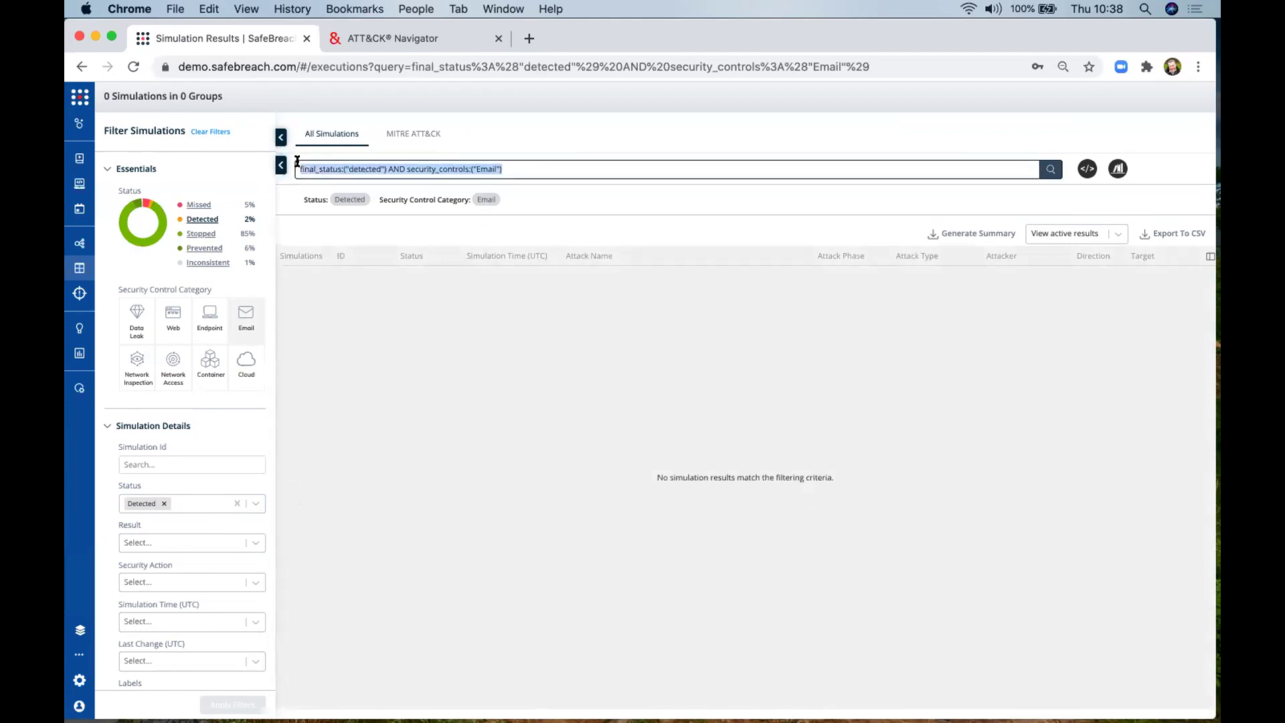
key(BackSpace)
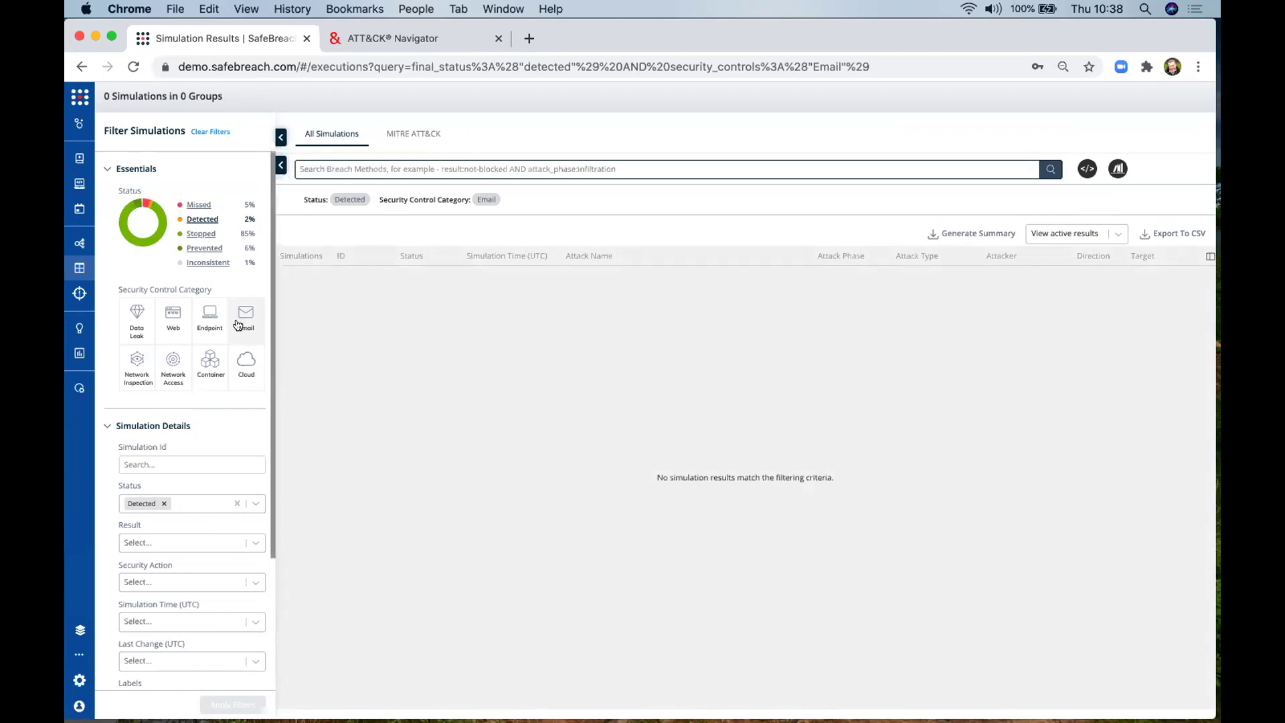
click(196, 130)
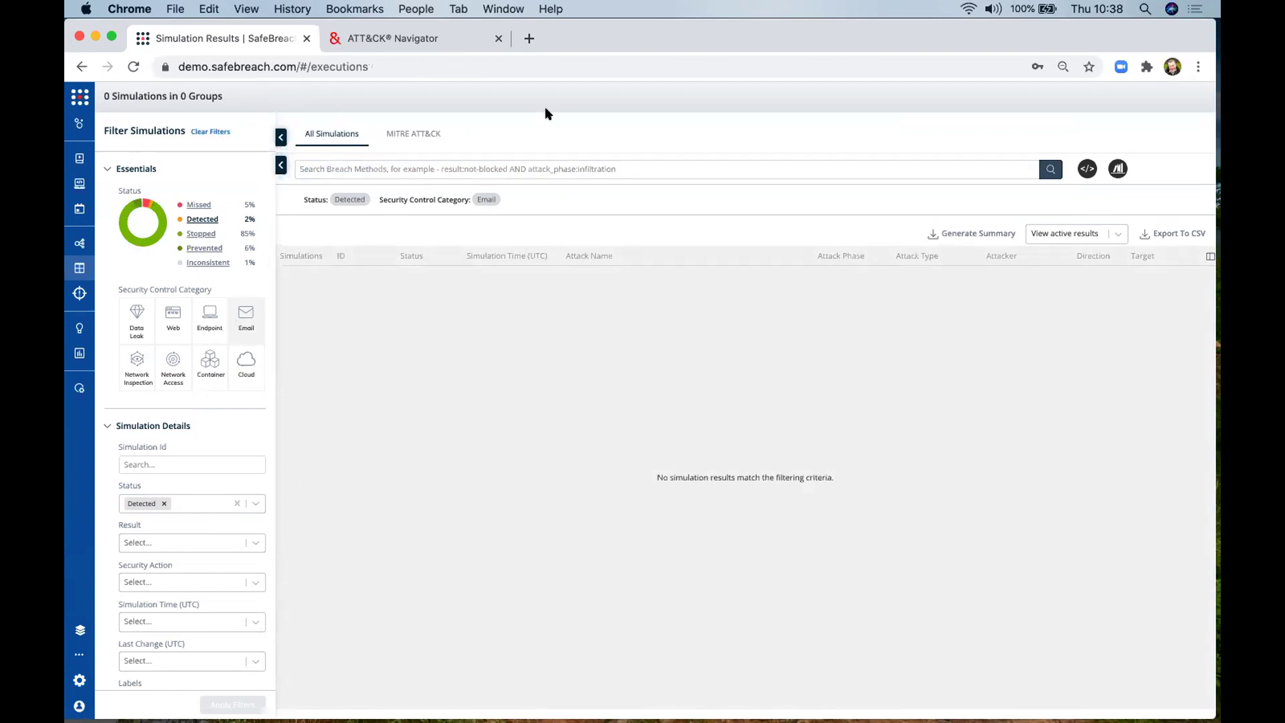
click(480, 167)
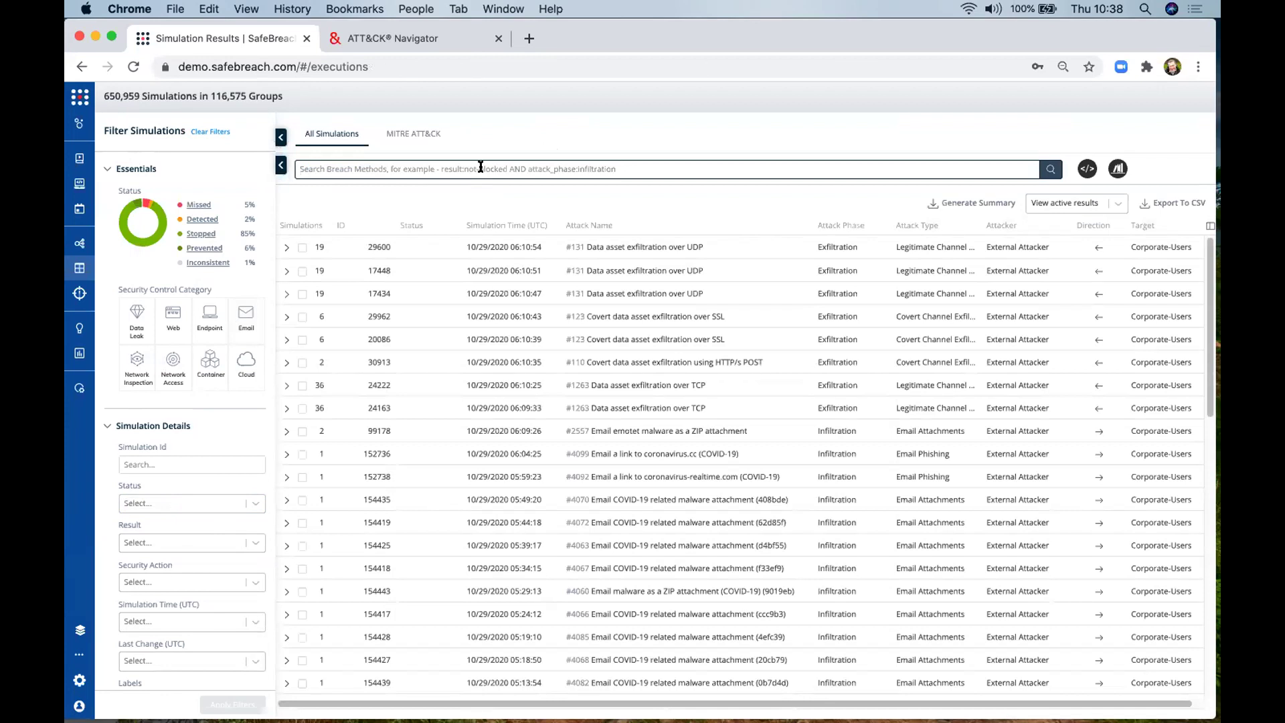
text(Ransomware)
key(Return)
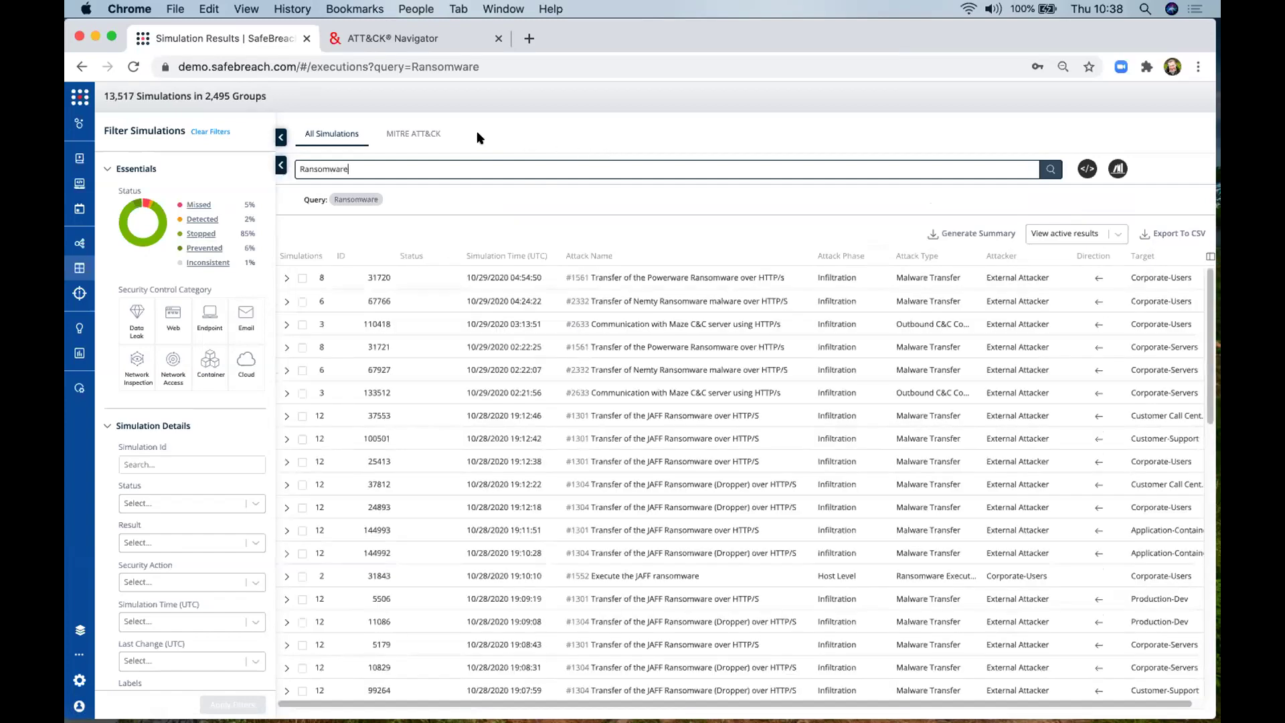
- View the Ransomware simulations in the MITRE ATT&CK matrix and examine the details of the Data Encrypted for Impact technique
click(431, 136)
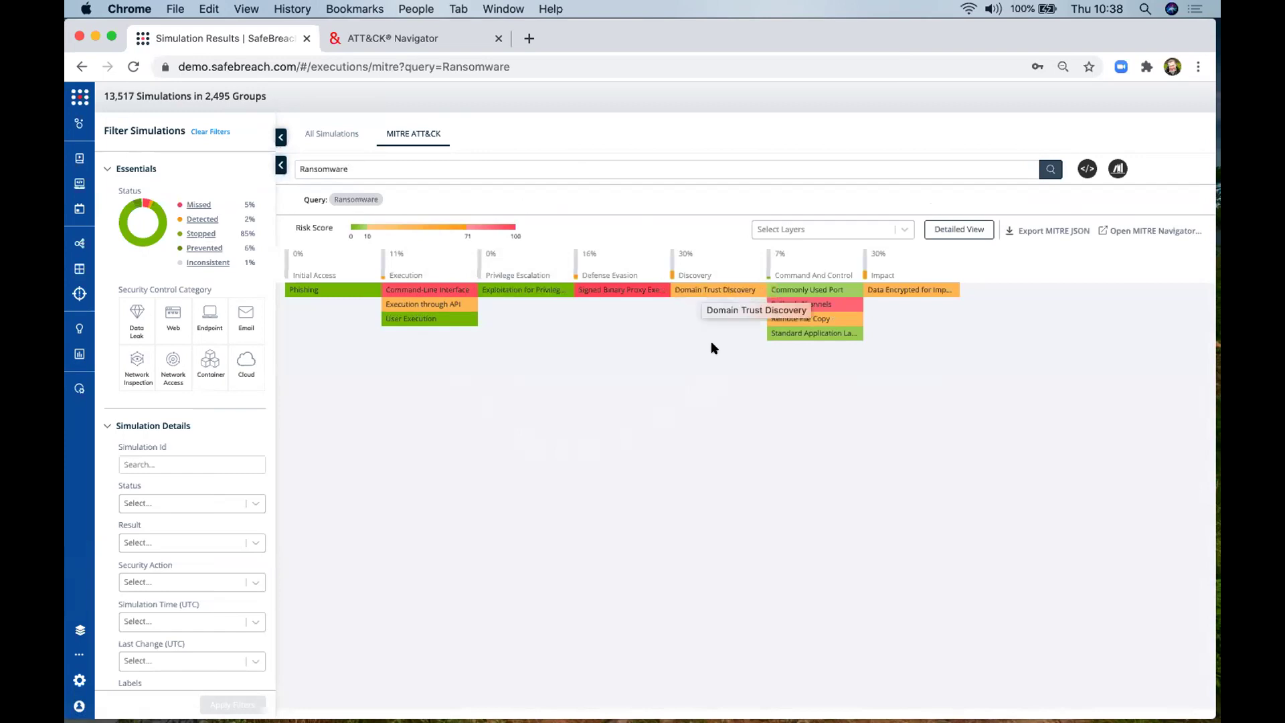
click(898, 286)
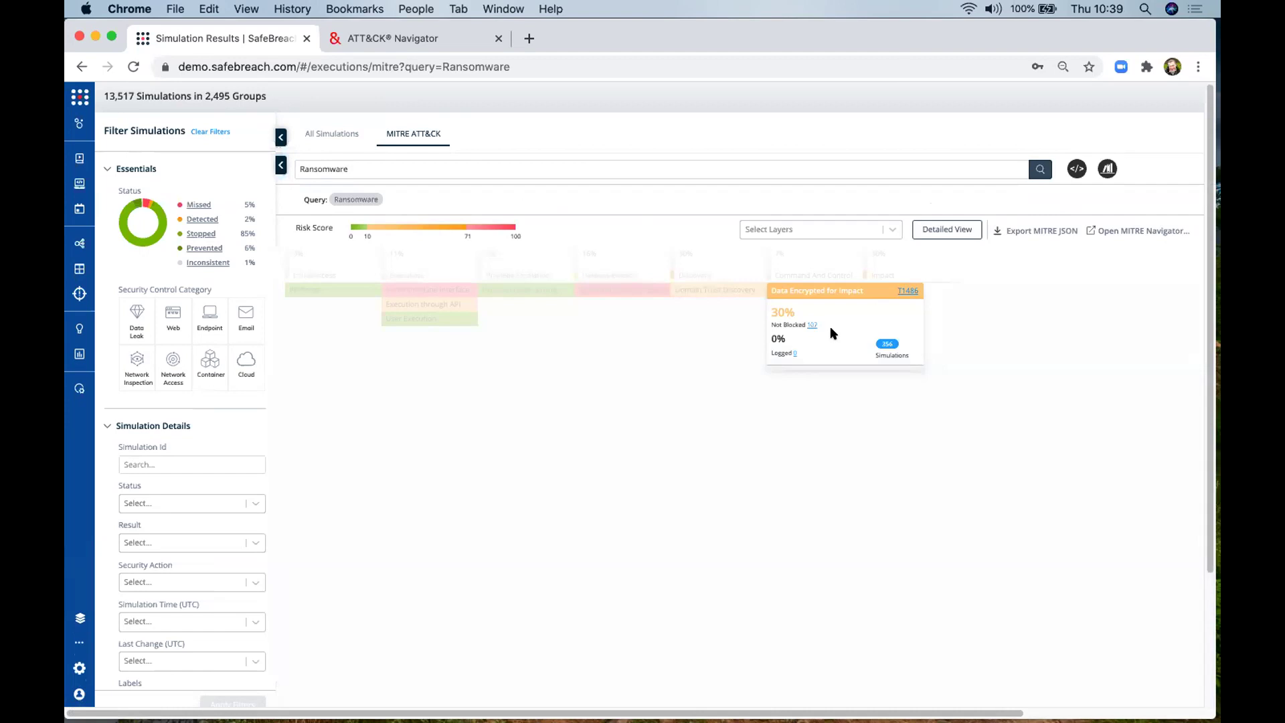
click(973, 335)
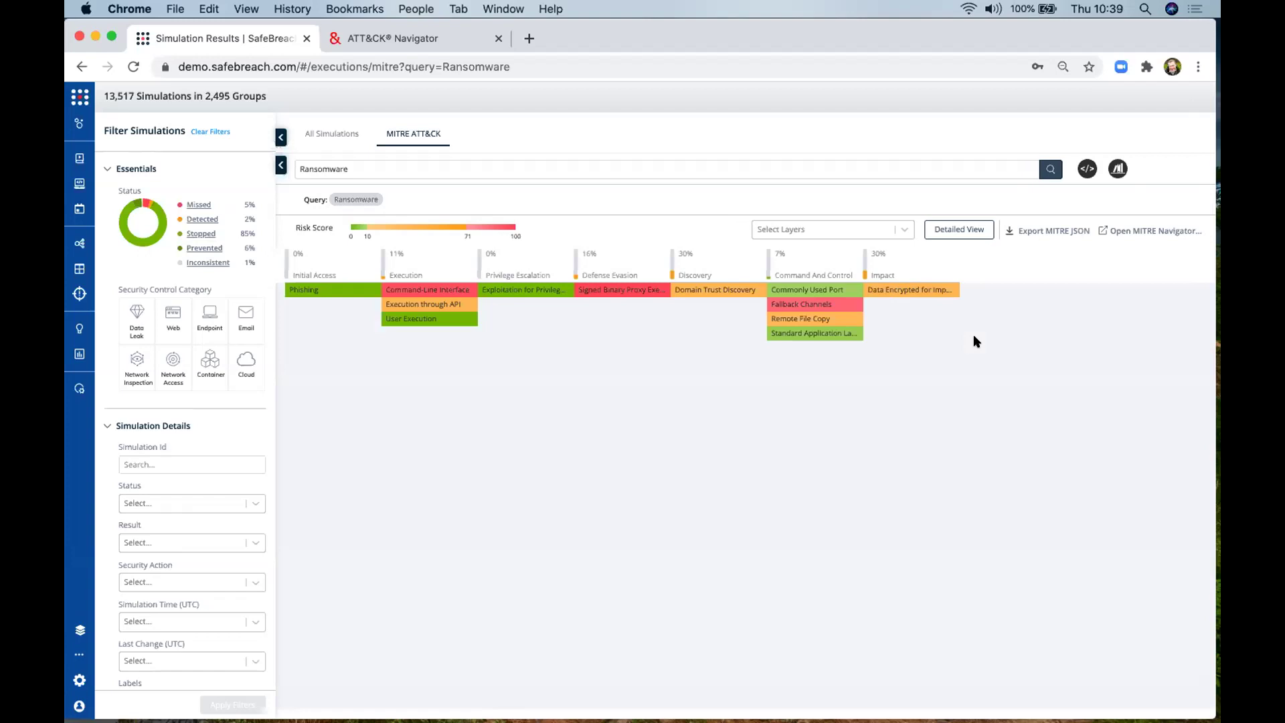
- Search the all-simulations list for "Jaff" and view the matching simulations in the MITRE ATT&CK matrix
double_click(304, 168)
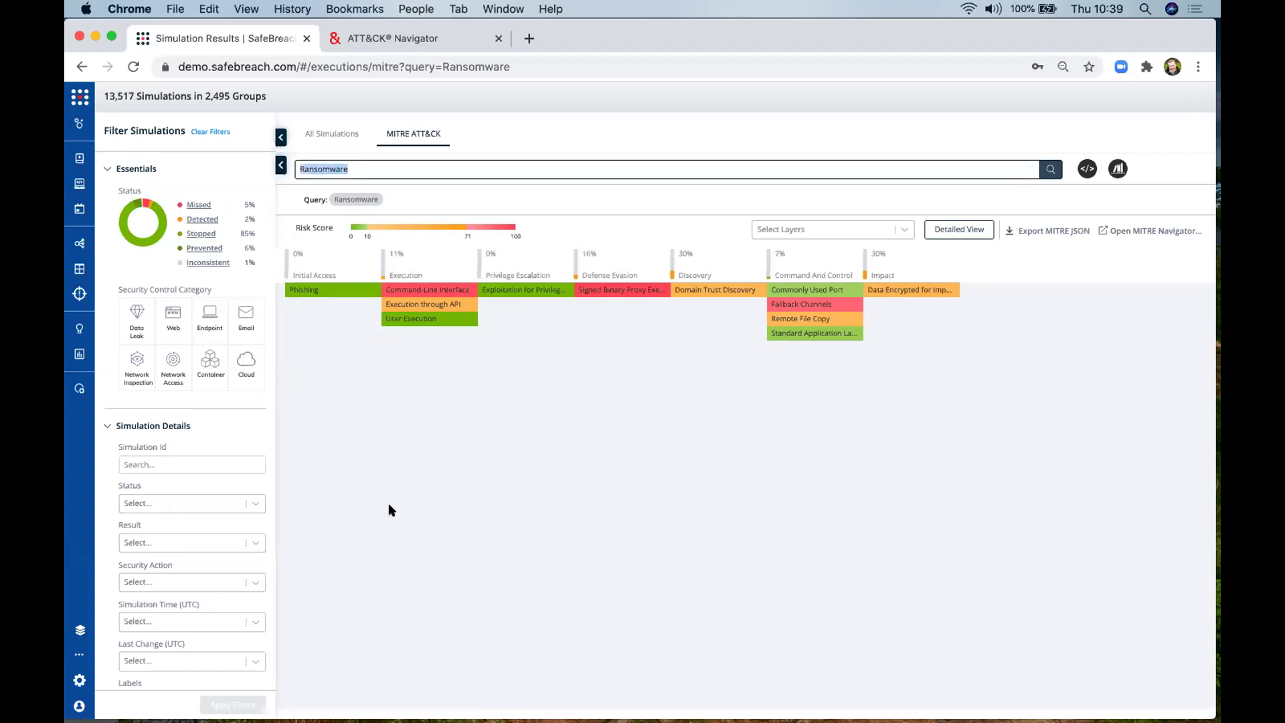
click(314, 132)
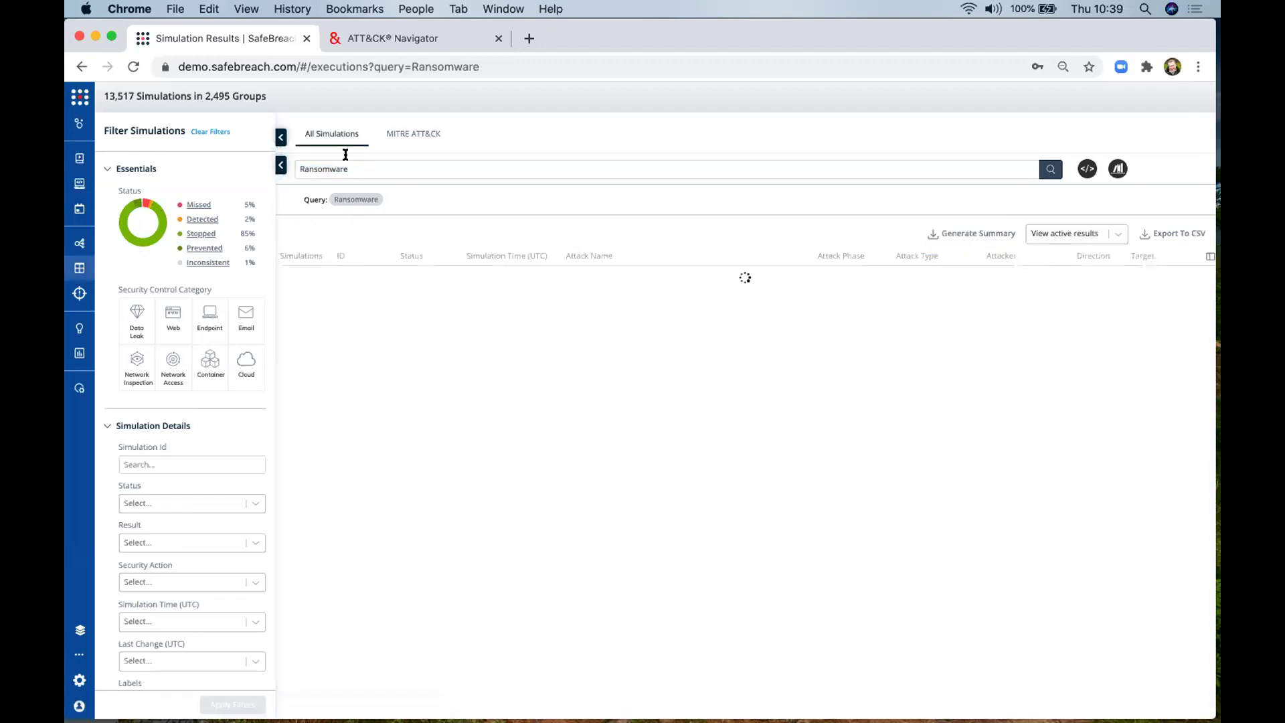
drag(358, 165, 286, 164)
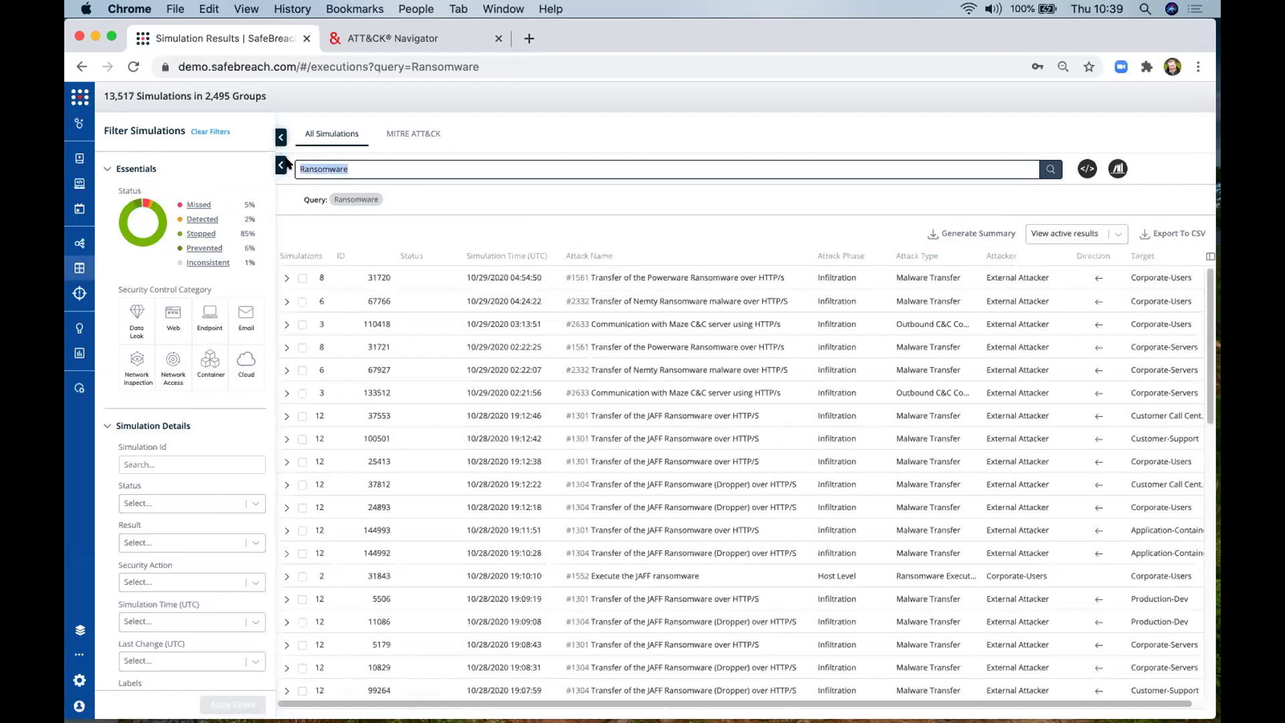
text(jaf)
key(Return)
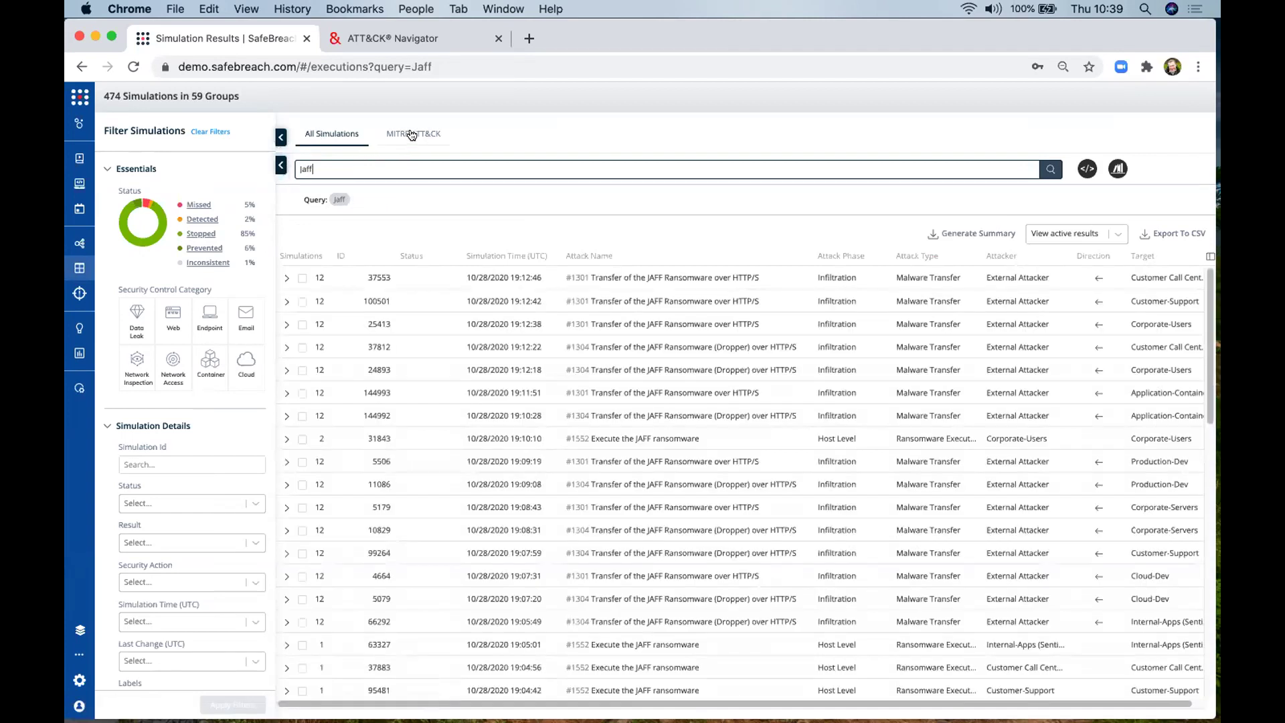
click(412, 135)
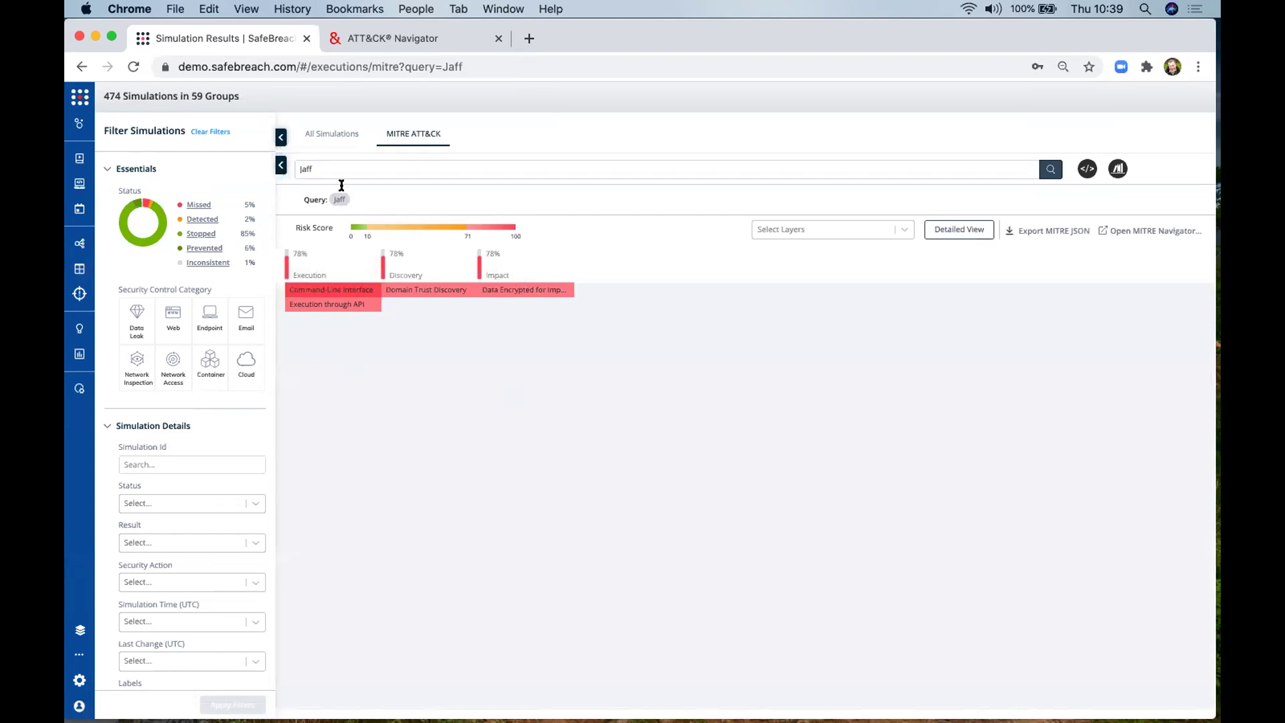
- Replace the query in the MITRE ATT&CK view with "Maze" to examine the techniques of that ransomware
double_click(305, 169)
text(Maze)
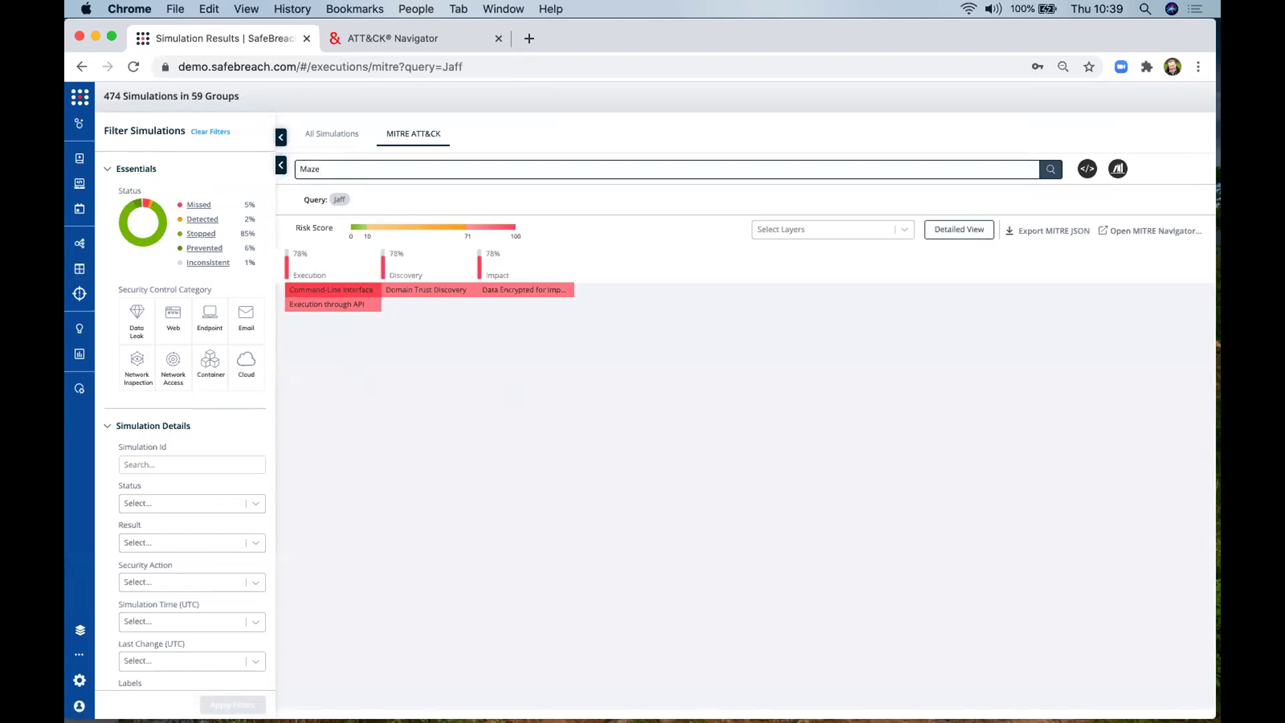
key(Return)
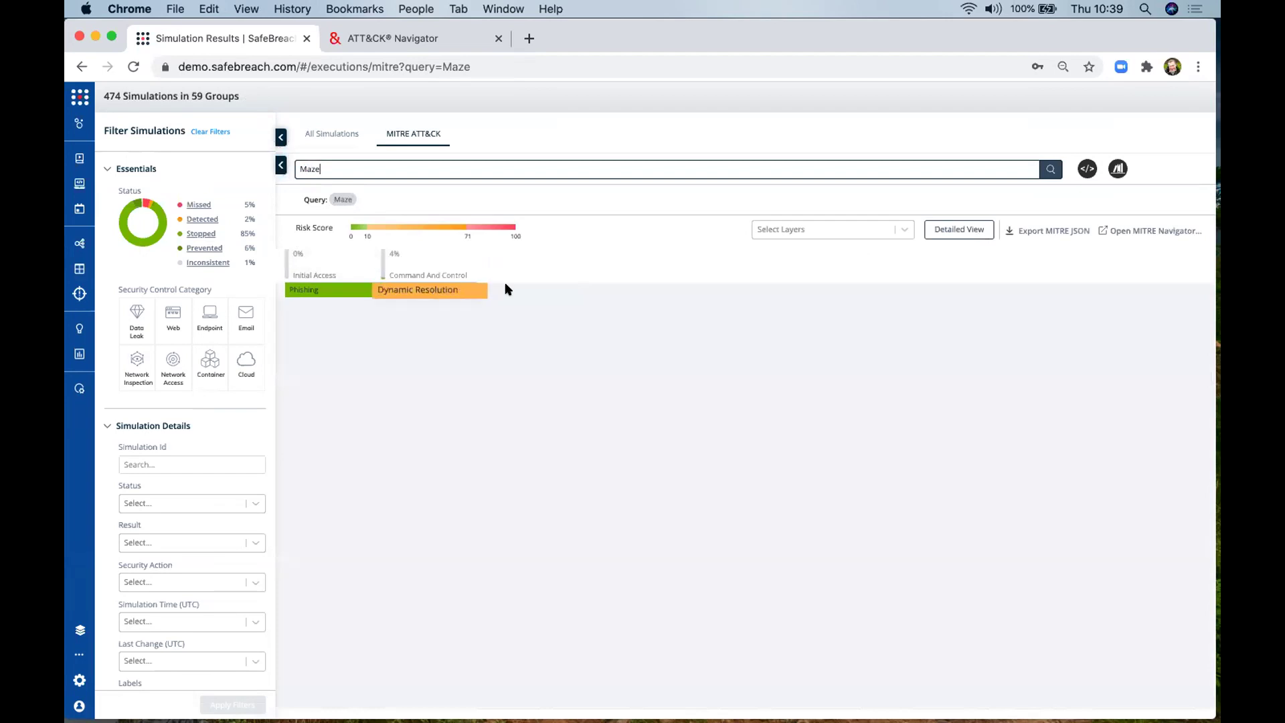
- Search the MITRE ATT&CK simulation results for "wannacry" to examine its techniques by risk score
double_click(297, 167)
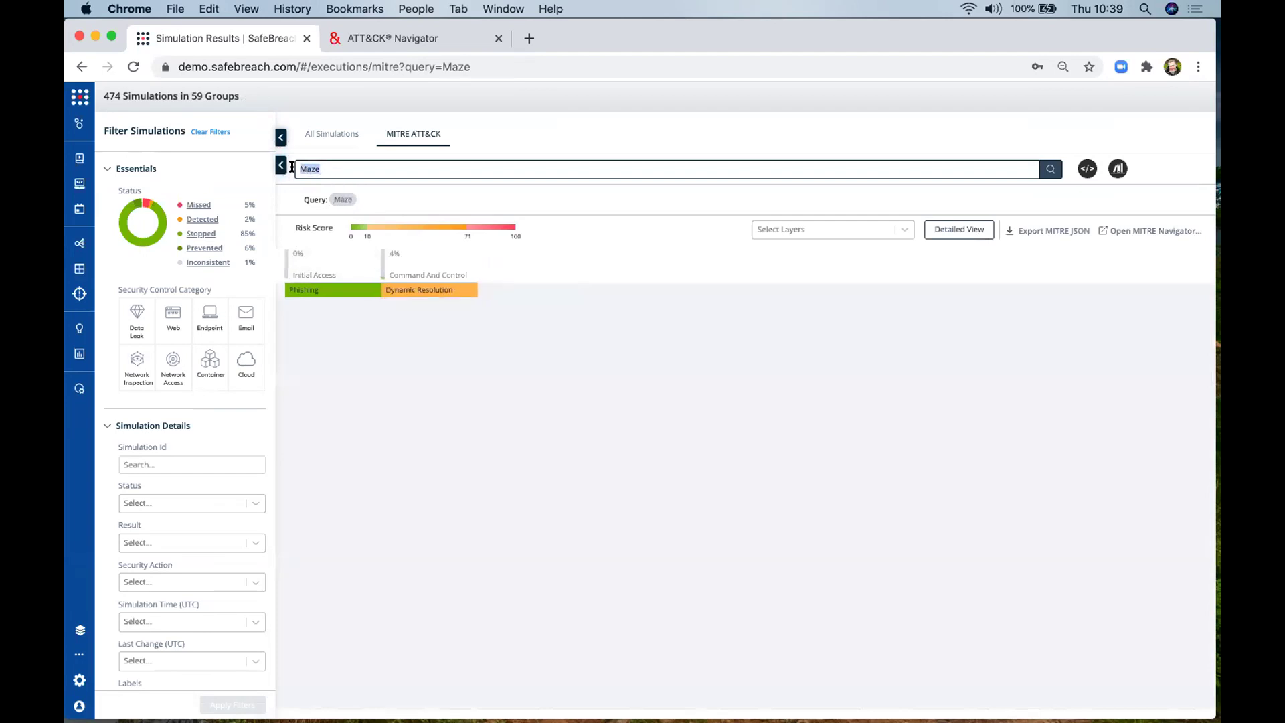
text(wannacry)
key(Return)
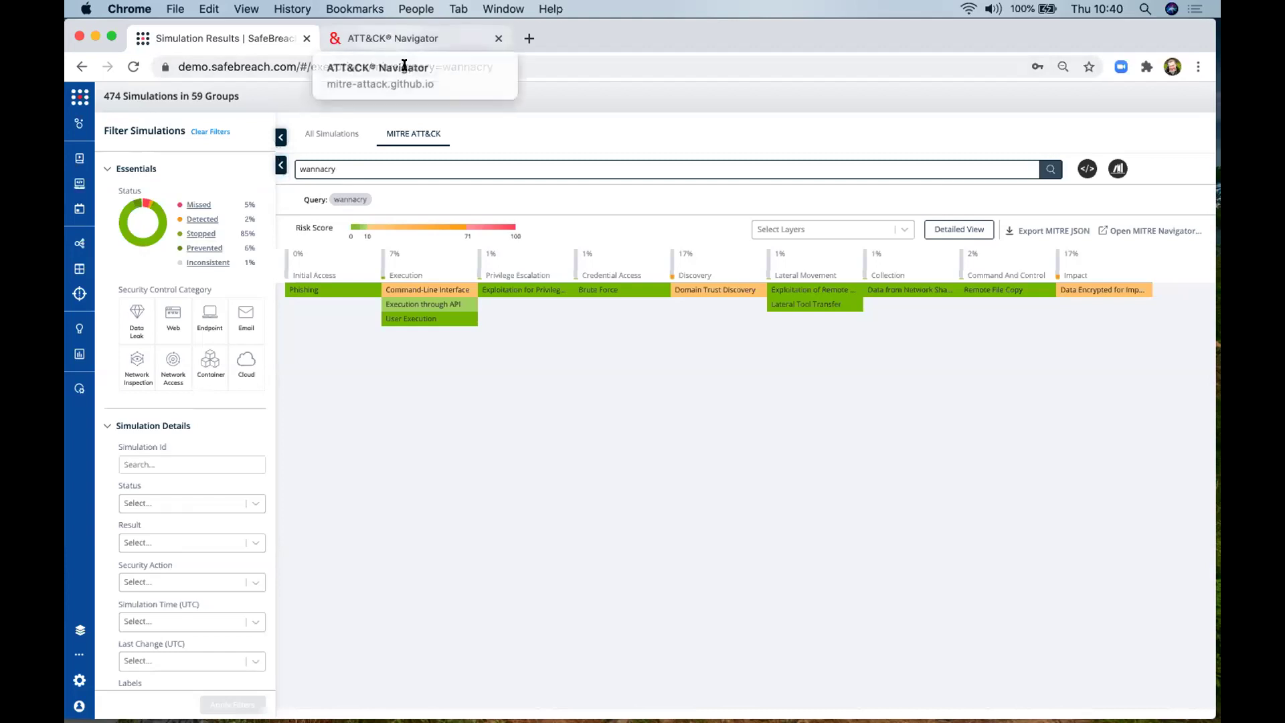
- Switch to the ATT&CK Navigator and examine the highlighted techniques in the SafeBreach Mitre Results Layer from Reconnaissance through Impact
click(388, 38)
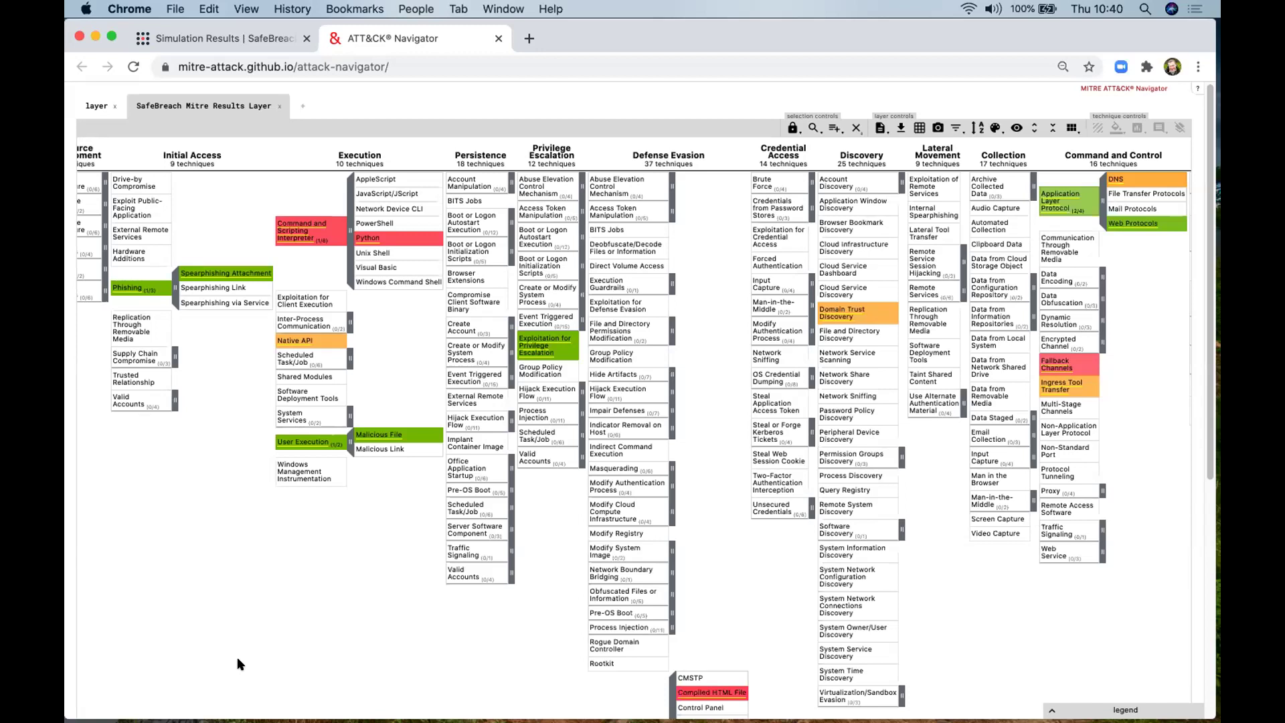
scroll(196, 654, left, 5)
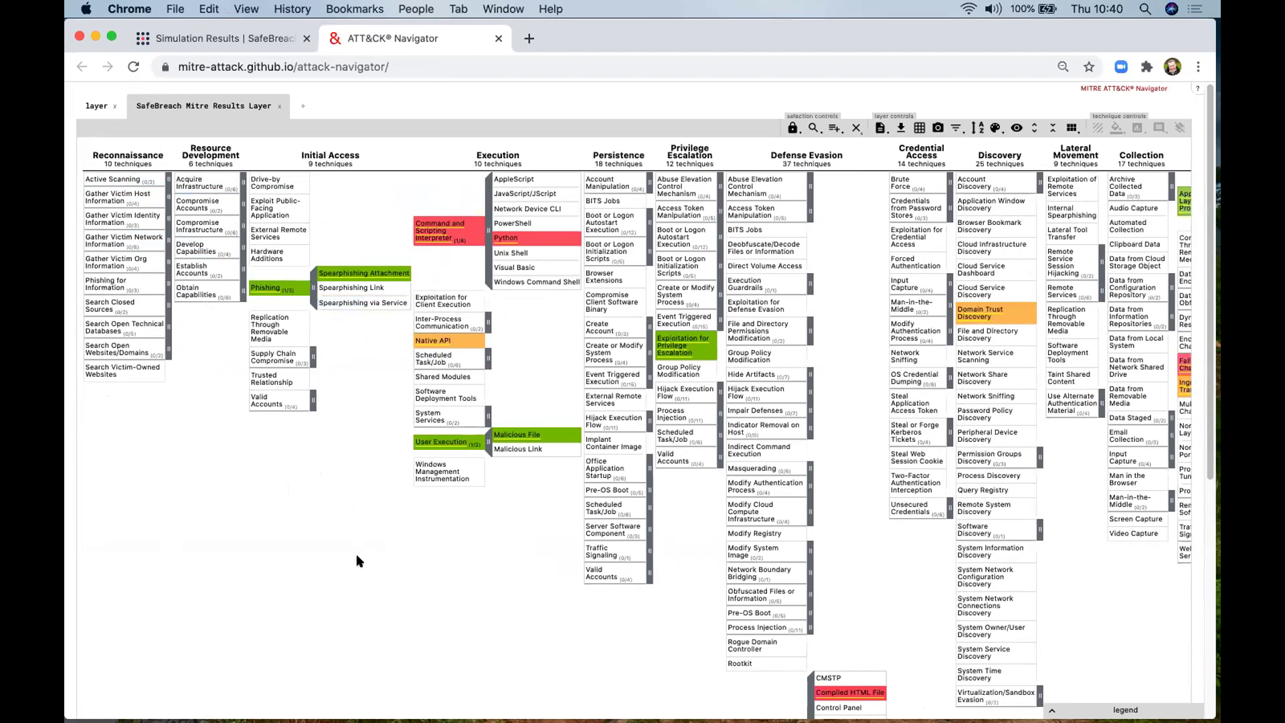
scroll(357, 556, right, 8)
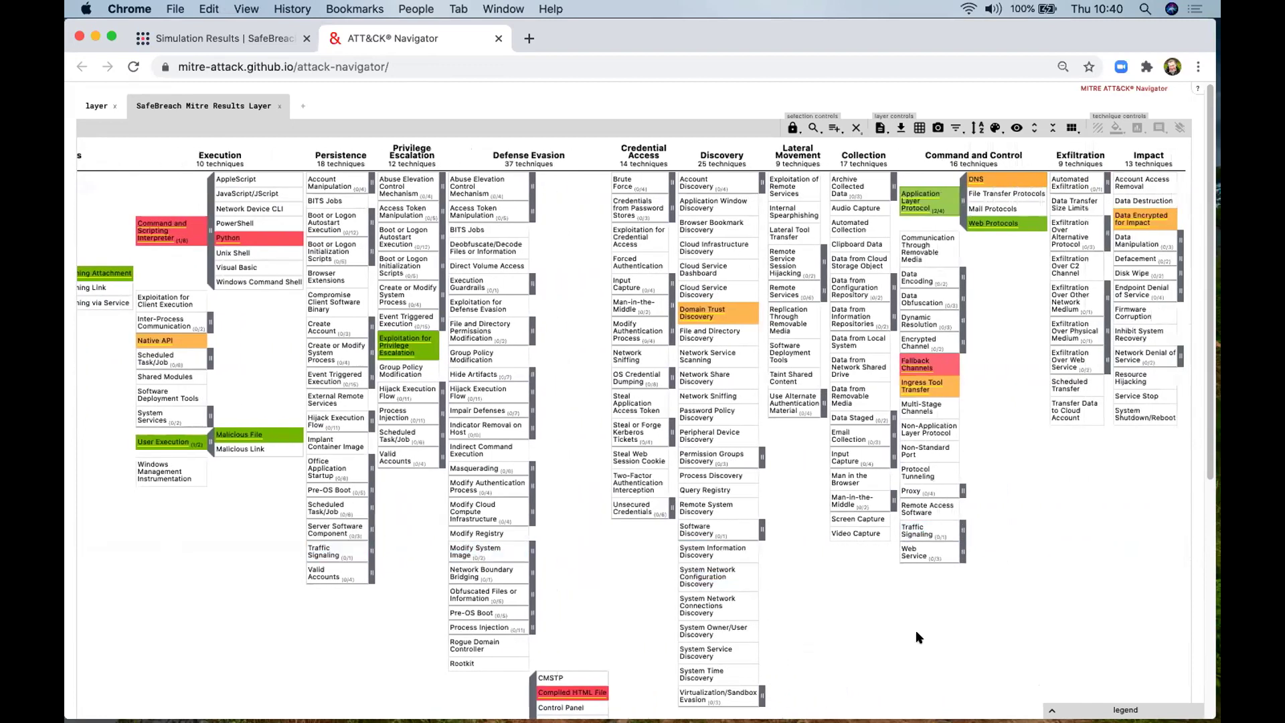
scroll(916, 634, left, 2)
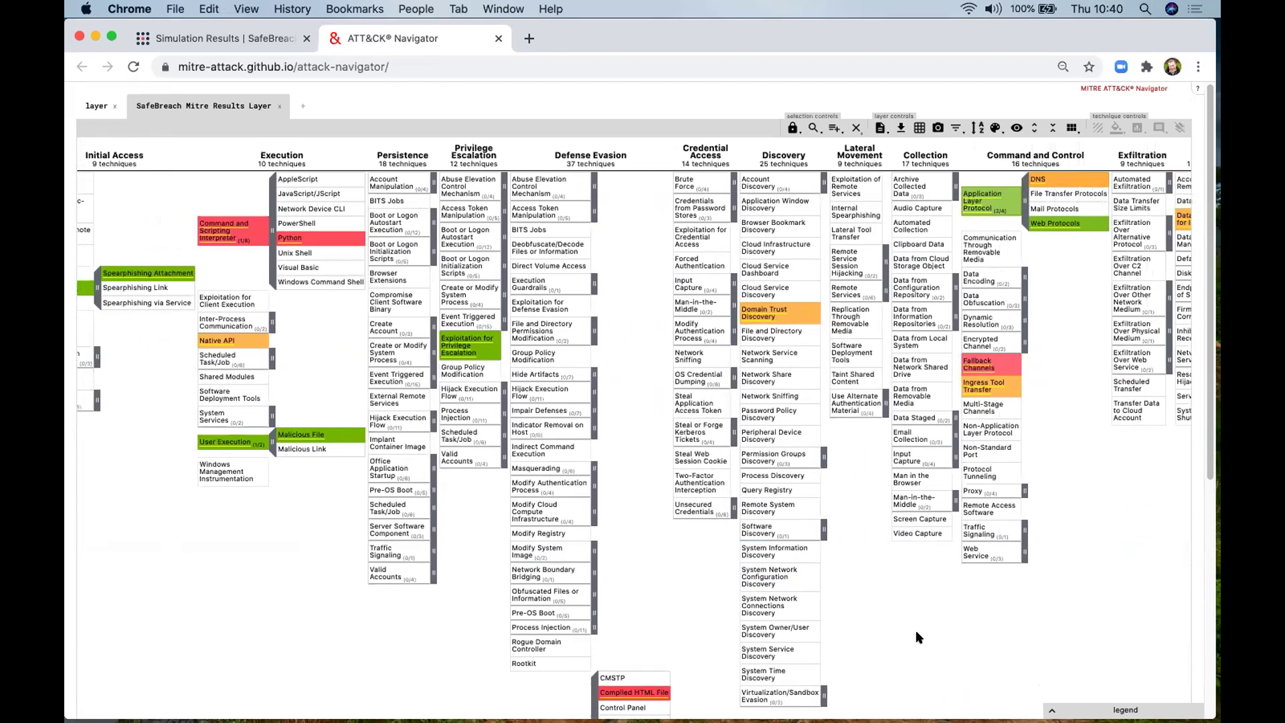
scroll(916, 637, right, 2)
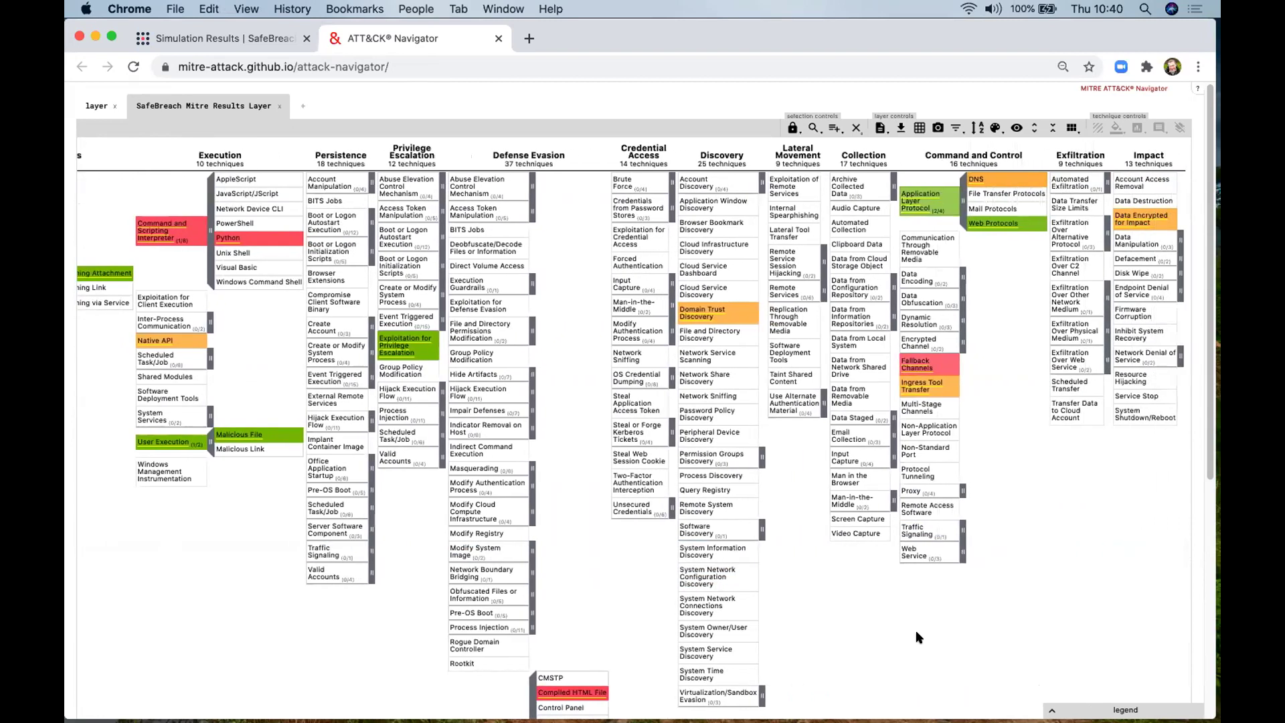
scroll(916, 636, left, 1)
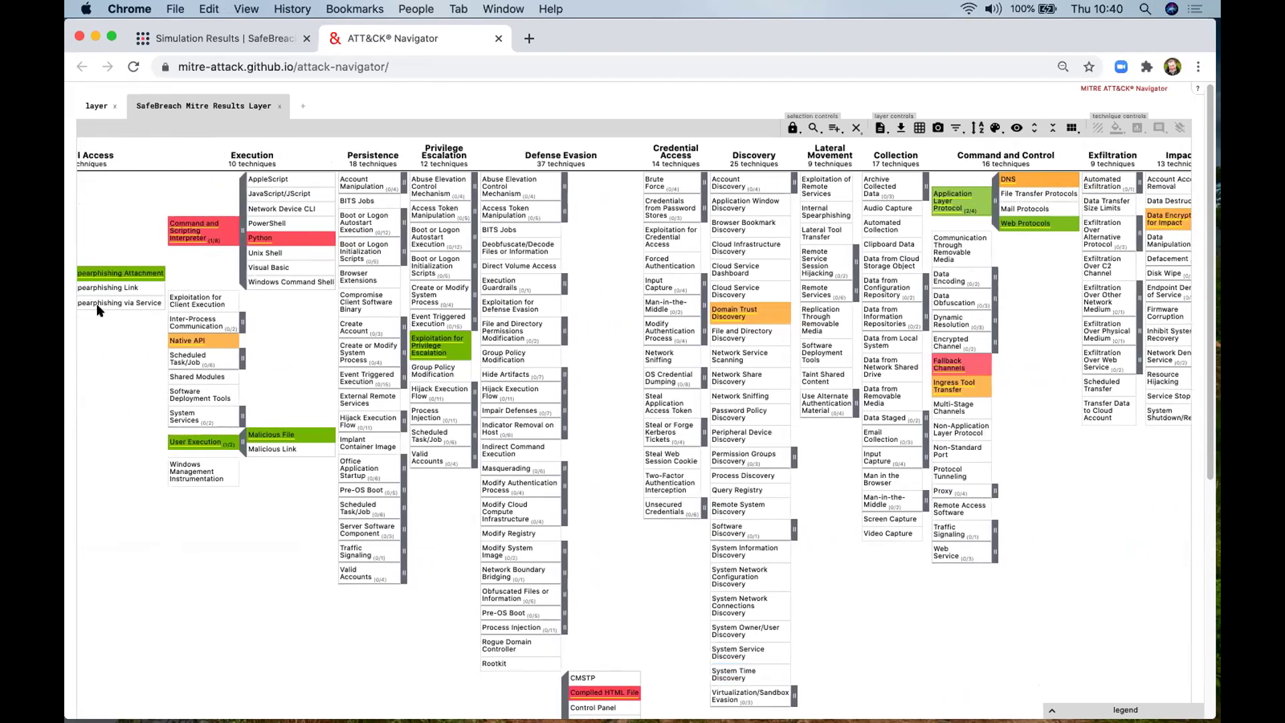